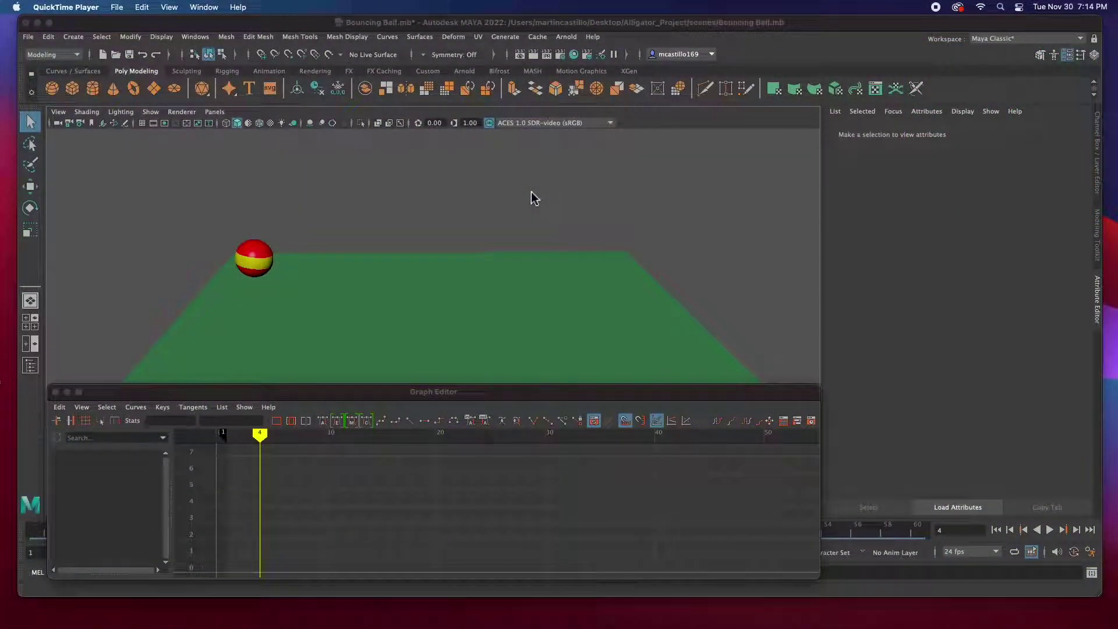
- Play the bouncing-ball animation and stop it at frame 28
{"action": "left_click", "coordinate": [1049, 530]}
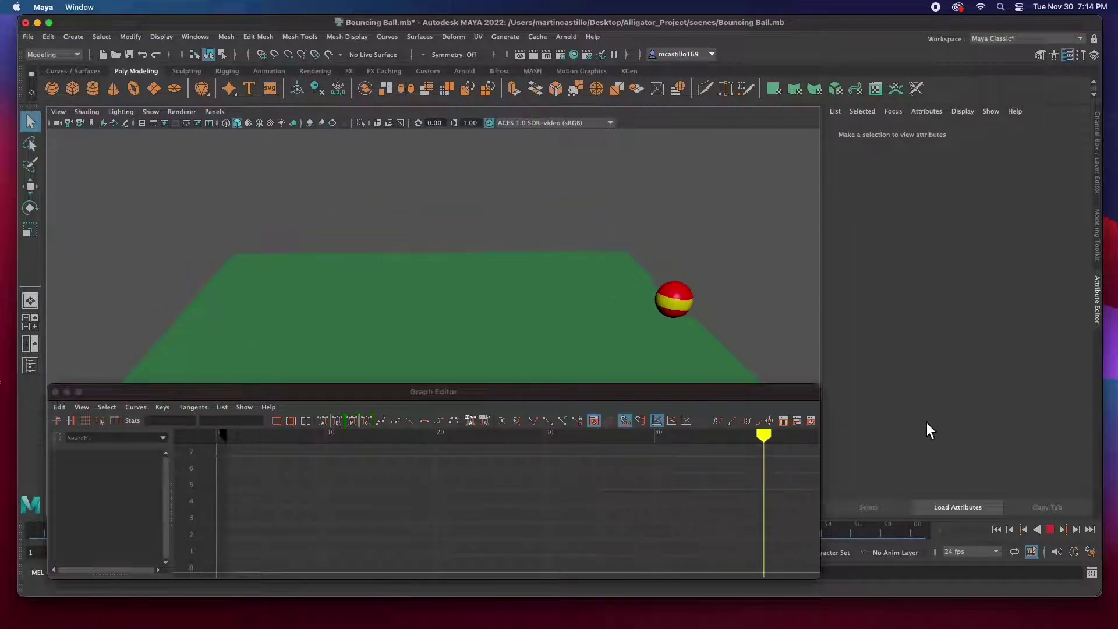
{"action": "left_click", "coordinate": [1052, 531]}
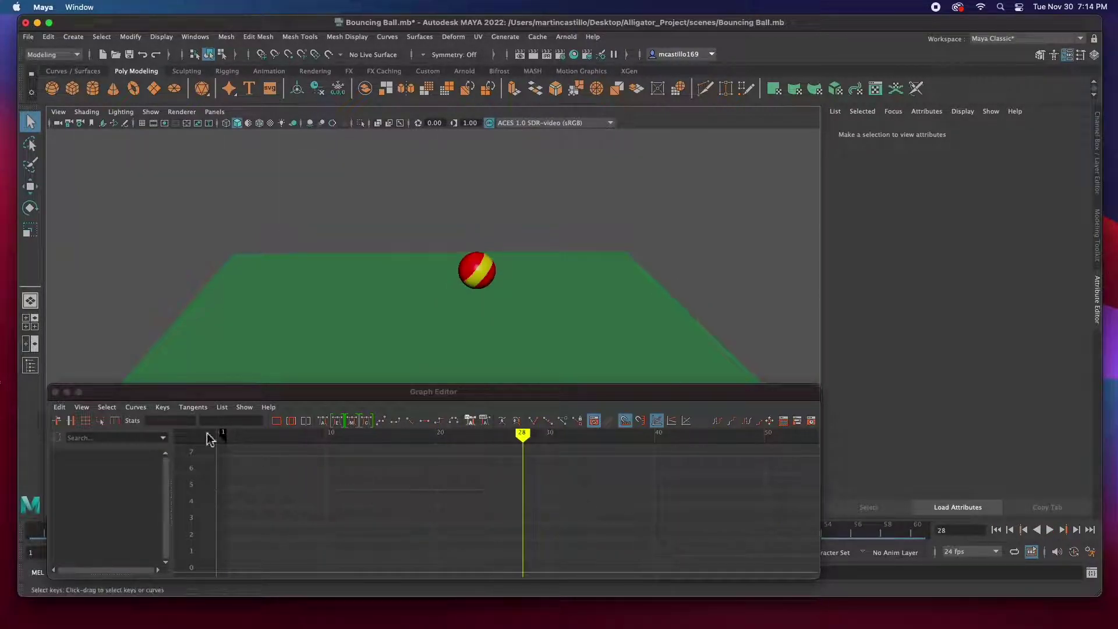
- Close the Graph Editor and create an area light from the Rendering shelf
{"action": "left_click", "coordinate": [56, 391]}
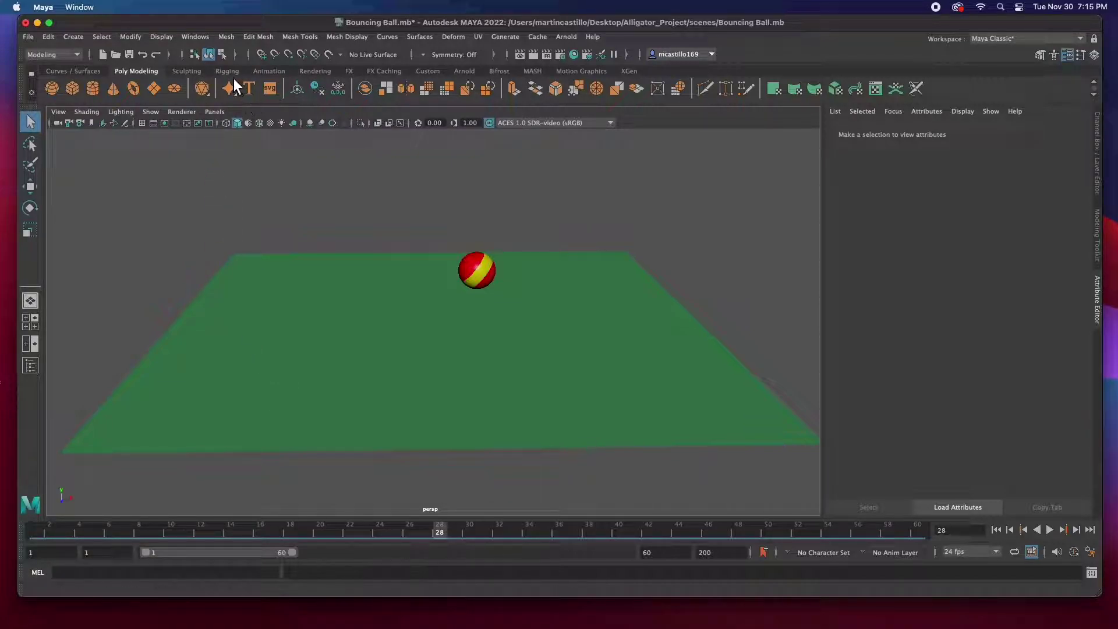
{"action": "left_click", "coordinate": [318, 71]}
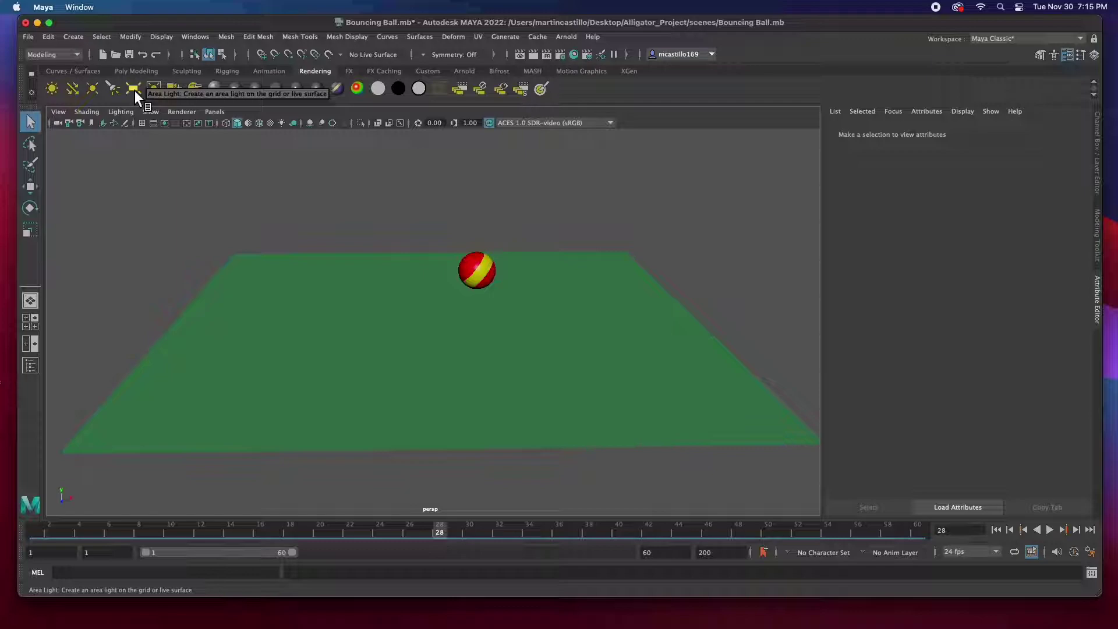
{"action": "left_click", "coordinate": [175, 88]}
- Raise the area light above the plane and add a camera in front of the plane
{"action": "key", "text": "w"}
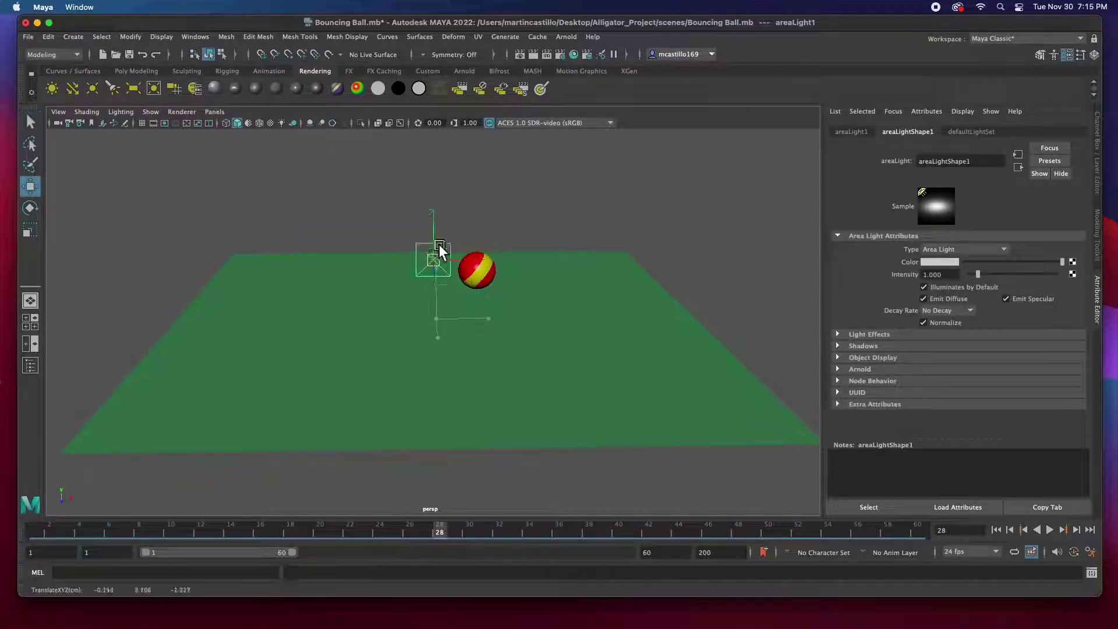
{"action": "left_click_drag", "start_coordinate": [433, 256], "coordinate": [433, 218]}
{"action": "left_click", "coordinate": [174, 88]}
{"action": "left_click_drag", "start_coordinate": [477, 279], "coordinate": [469, 304]}
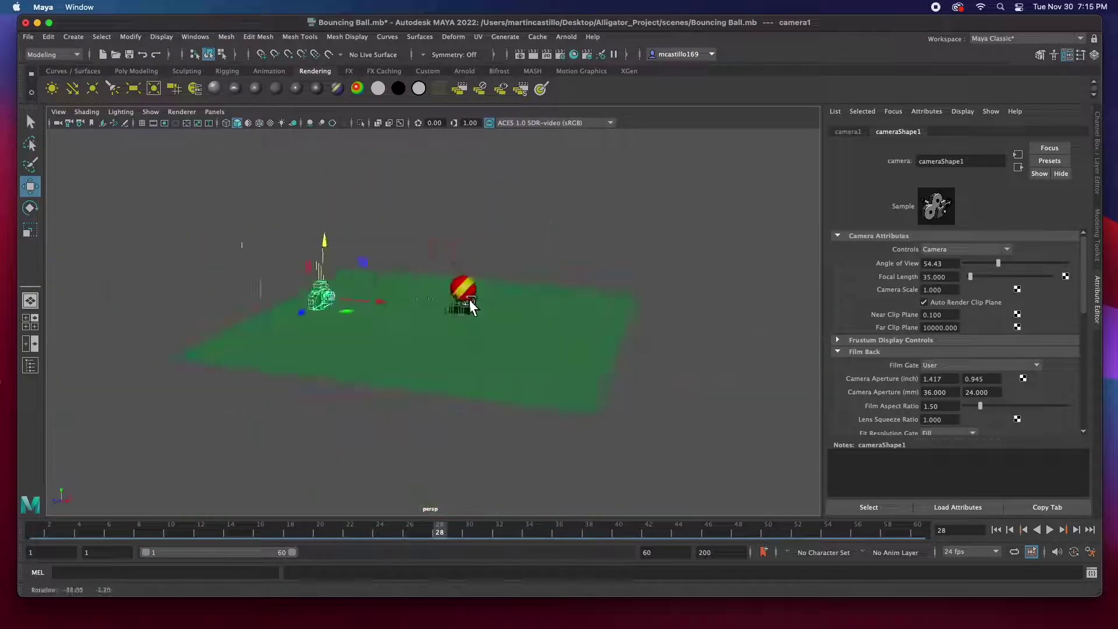
- Rotate the new camera, look through it, then return the viewport to persp
{"action": "key", "text": "e"}
{"action": "left_click", "coordinate": [214, 111]}
{"action": "left_click", "coordinate": [248, 154]}
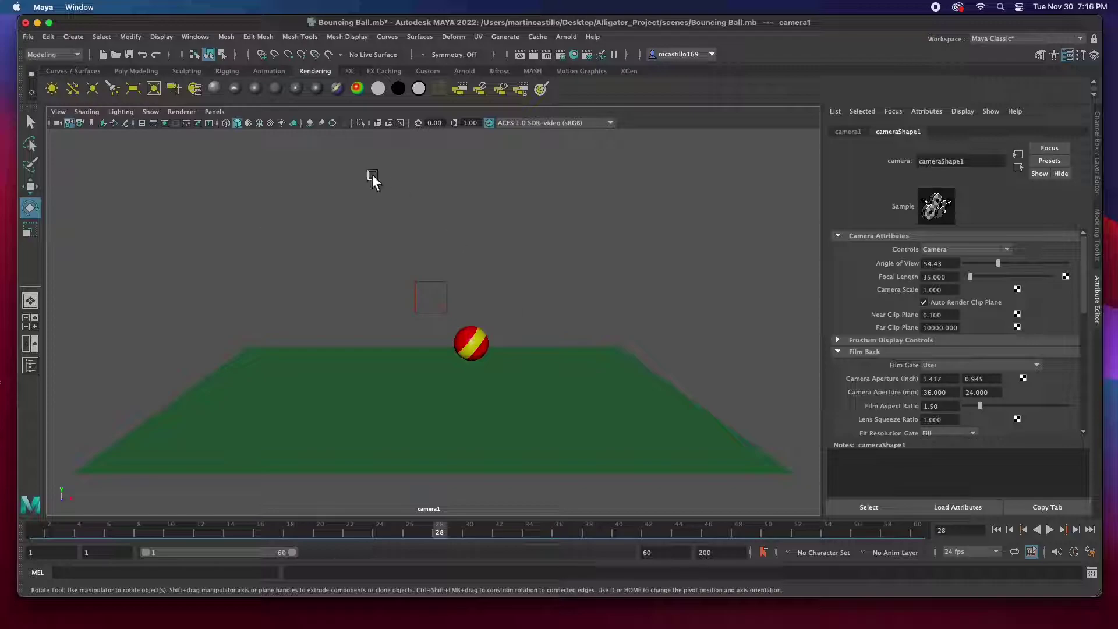
{"action": "left_click", "coordinate": [214, 111]}
{"action": "left_click", "coordinate": [356, 137]}
- Move the area light up and left and scale it about threefold
{"action": "left_click", "coordinate": [454, 277]}
{"action": "key", "text": "w"}
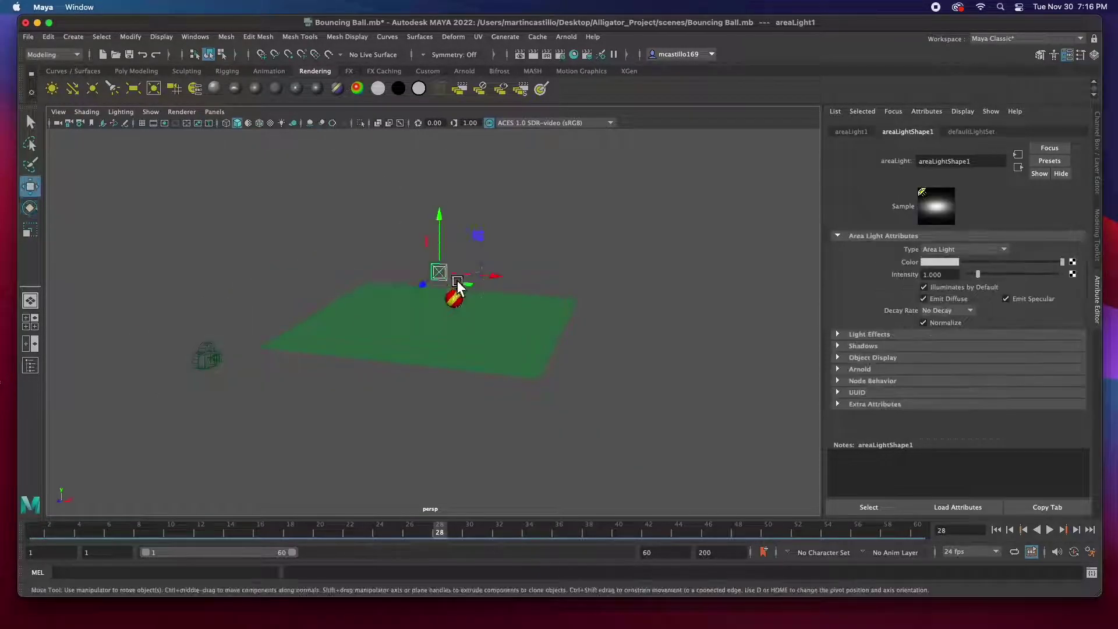
{"action": "left_click_drag", "start_coordinate": [457, 285], "coordinate": [332, 274]}
{"action": "key", "text": "e"}
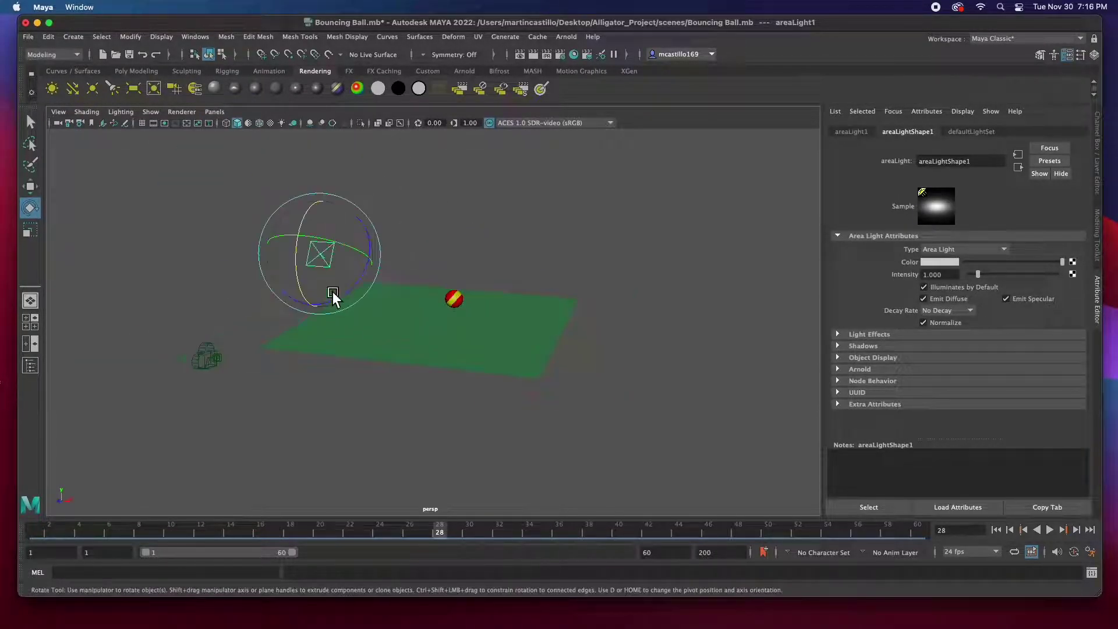
{"action": "key", "text": "r"}
{"action": "middle_click_drag", "start_coordinate": [333, 297], "coordinate": [442, 232]}
- Preview with scene lights and set the area light's intensity to 54.054
{"action": "left_click", "coordinate": [281, 123]}
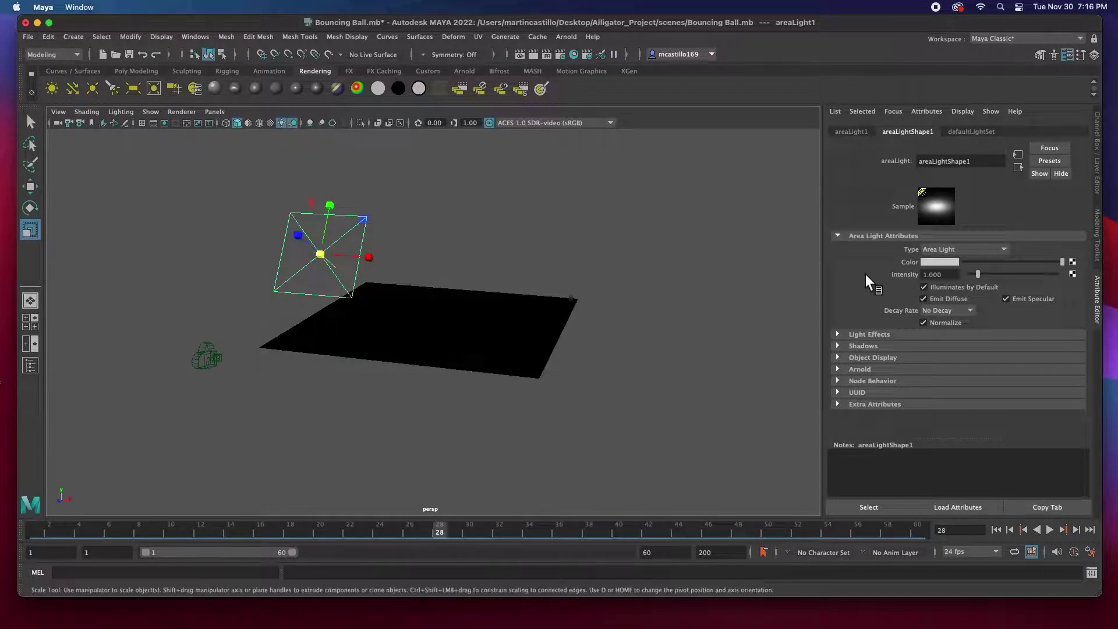
{"action": "left_click", "coordinate": [989, 274]}
{"action": "double_click", "coordinate": [938, 275]}
{"action": "type", "text": "500"}
{"action": "key", "text": "Return"}
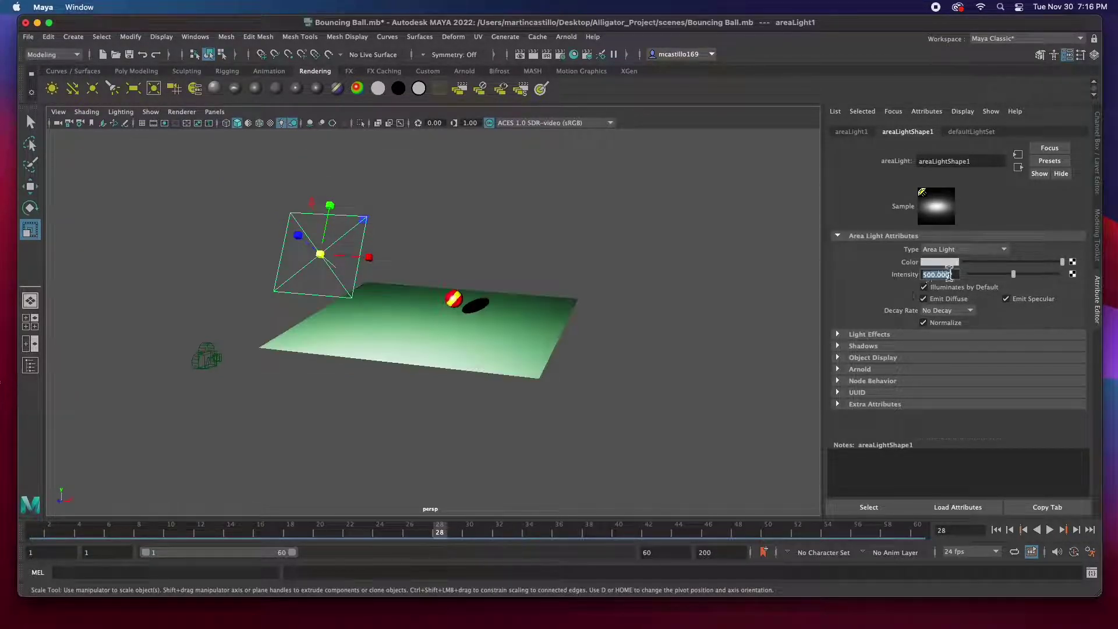
{"action": "type", "text": "100"}
{"action": "key", "text": "Return"}
{"action": "left_click_drag", "start_coordinate": [314, 274], "coordinate": [396, 253], "text": "alt"}
{"action": "key", "text": "w"}
{"action": "left_click_drag", "start_coordinate": [978, 274], "coordinate": [974, 274]}
- Duplicate the area light, rotate the copy, and expand its shadow settings
{"action": "left_click_drag", "start_coordinate": [683, 382], "coordinate": [527, 271], "text": "alt"}
{"action": "key", "text": "ctrl+d"}
{"action": "key", "text": "e"}
{"action": "left_click", "coordinate": [861, 346]}
{"action": "scroll", "coordinate": [925, 408], "scroll_direction": "down", "scroll_amount": 5}
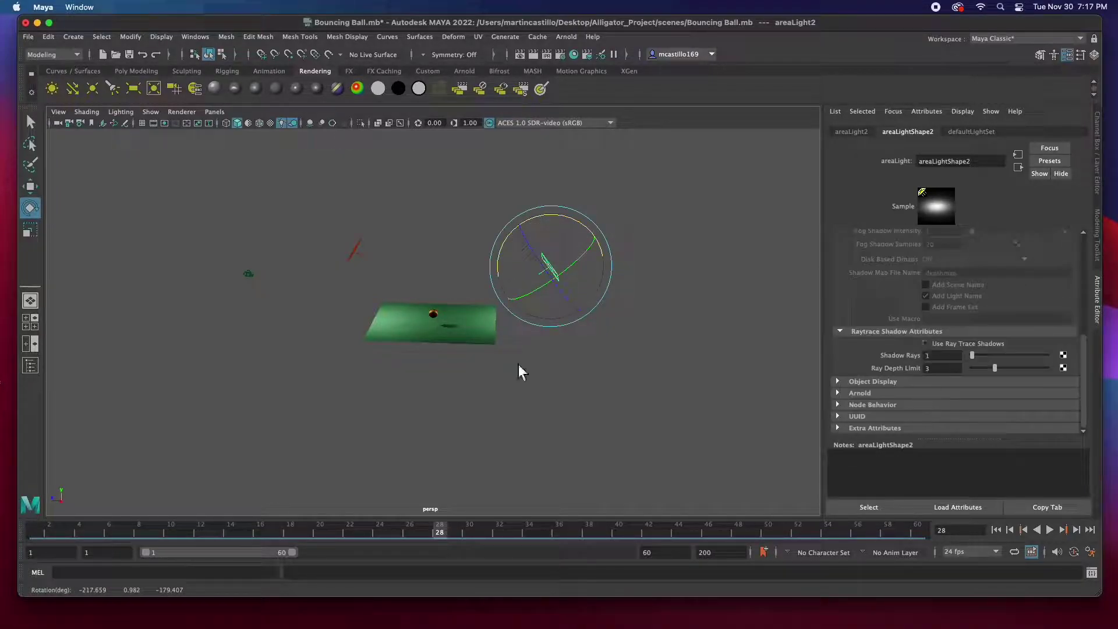
- Tint areaLight2 pale cyan and set its intensity to 25.437
{"action": "scroll", "coordinate": [937, 268], "scroll_direction": "up", "scroll_amount": 3}
{"action": "left_click", "coordinate": [937, 267]}
{"action": "left_click_drag", "start_coordinate": [932, 304], "coordinate": [907, 312]}
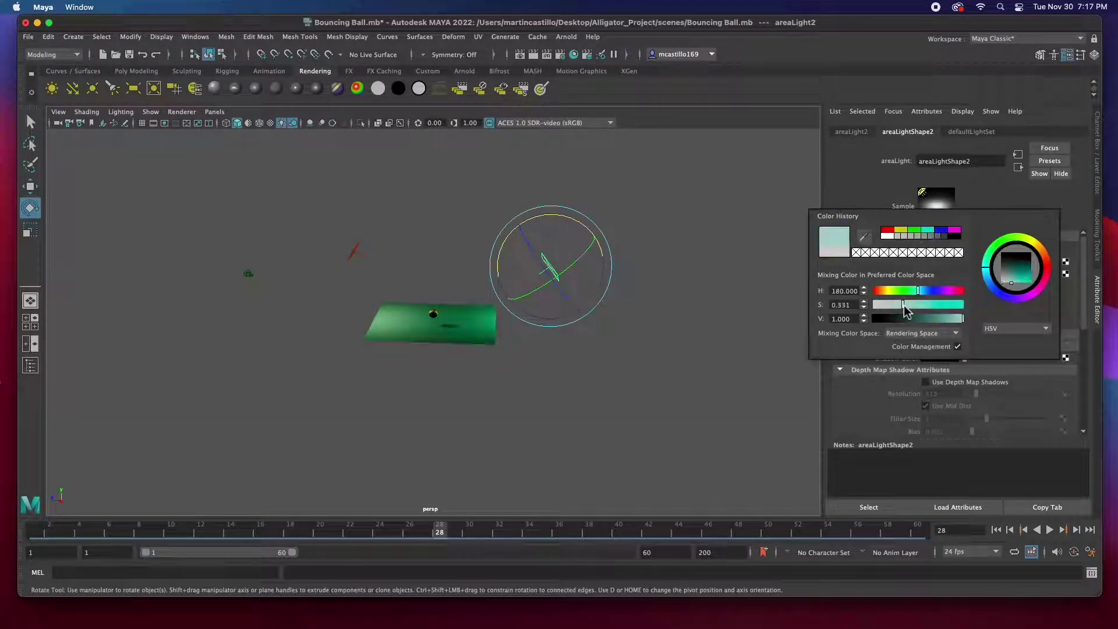
{"action": "left_click_drag", "start_coordinate": [436, 287], "coordinate": [695, 300], "text": "alt"}
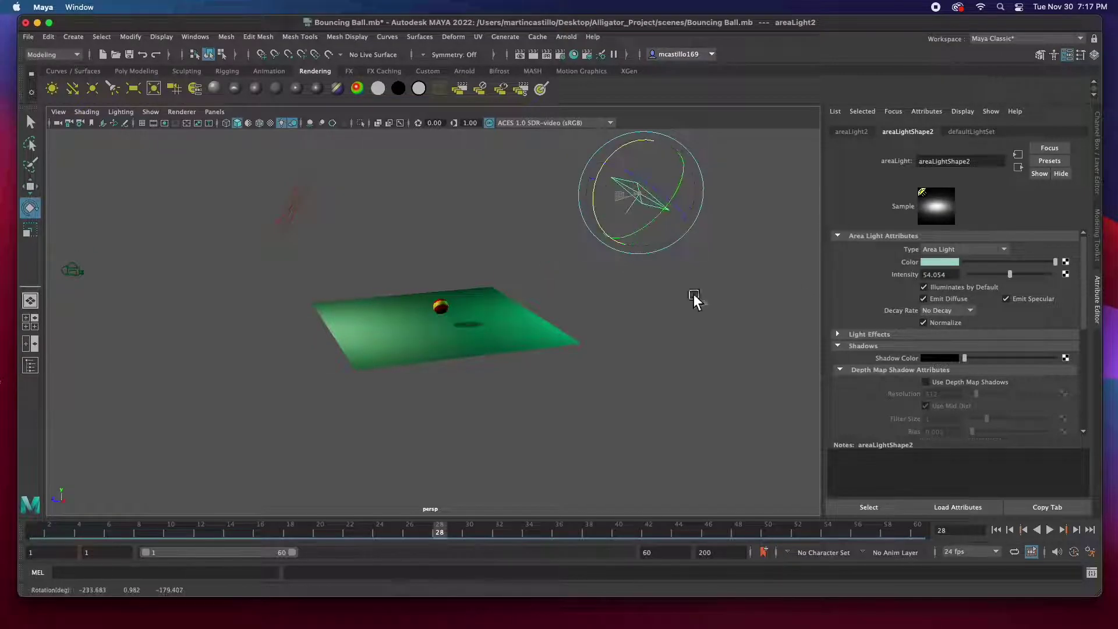
{"action": "left_click_drag", "start_coordinate": [1009, 274], "coordinate": [988, 274]}
{"action": "left_click_drag", "start_coordinate": [582, 326], "coordinate": [493, 300], "text": "alt"}
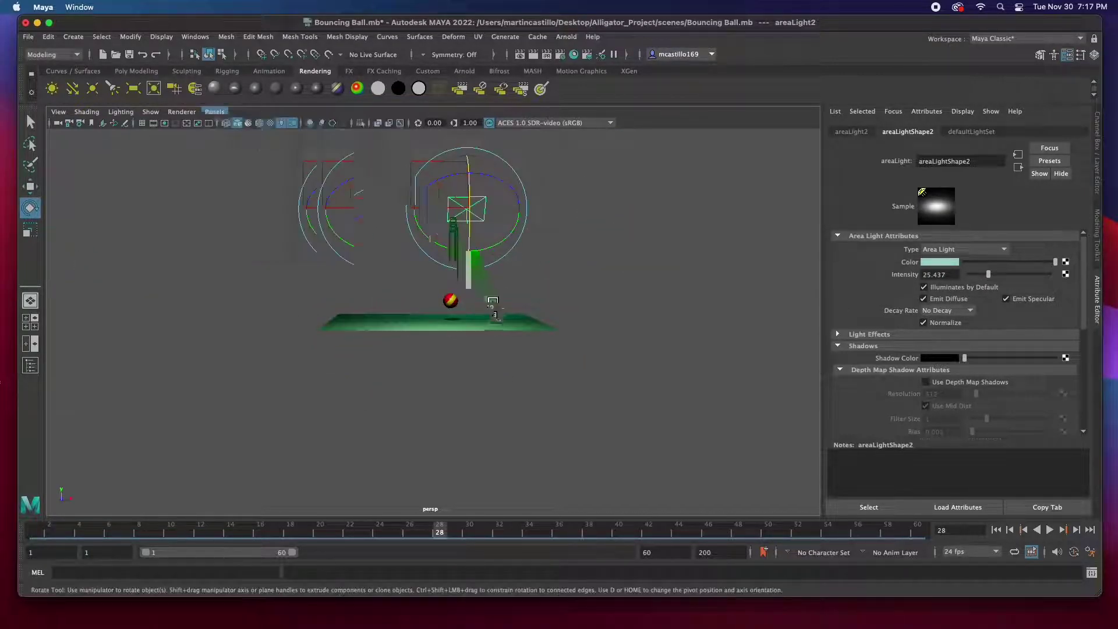
- Play the animation through camera1, then return to the persp view
{"action": "left_click", "coordinate": [1049, 529]}
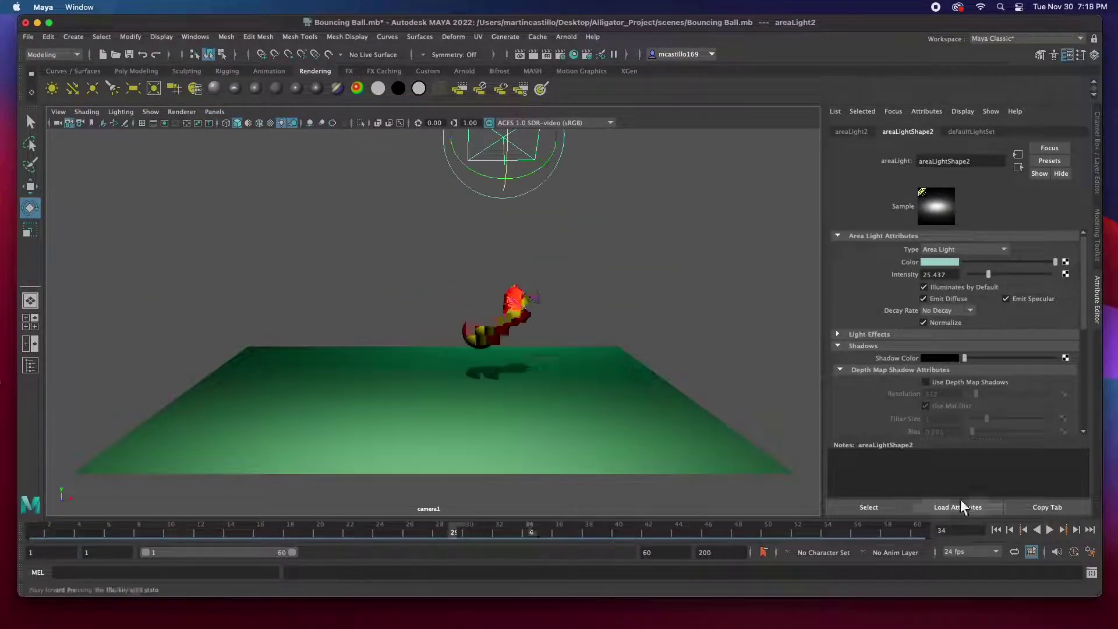
{"action": "left_click", "coordinate": [215, 111]}
{"action": "left_click", "coordinate": [349, 124]}
{"action": "left_click_drag", "start_coordinate": [494, 292], "coordinate": [333, 211], "text": "alt"}
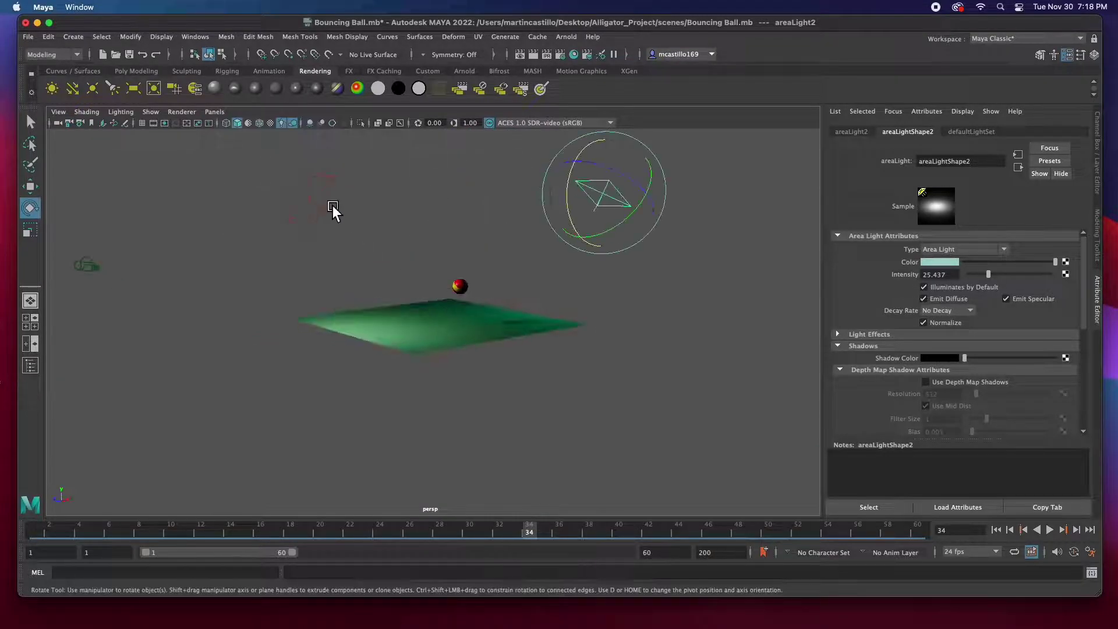
- Rotate and raise the first area light, then rotate the second area light
{"action": "left_click", "coordinate": [332, 210]}
{"action": "left_click_drag", "start_coordinate": [309, 259], "coordinate": [382, 309]}
{"action": "key", "text": "w"}
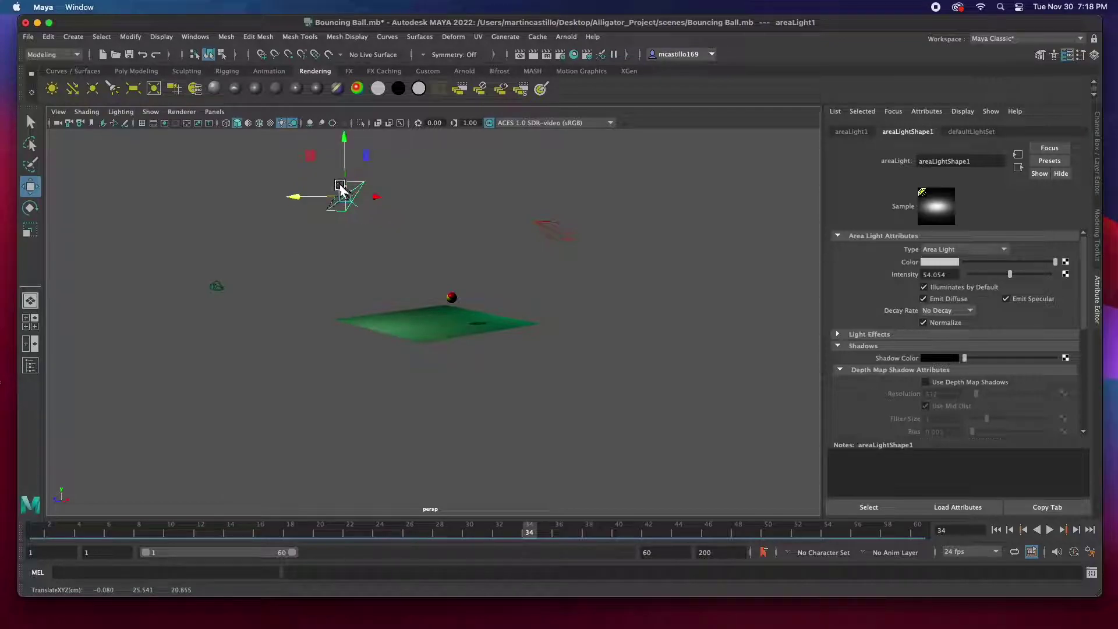
{"action": "left_click_drag", "start_coordinate": [342, 191], "coordinate": [522, 283]}
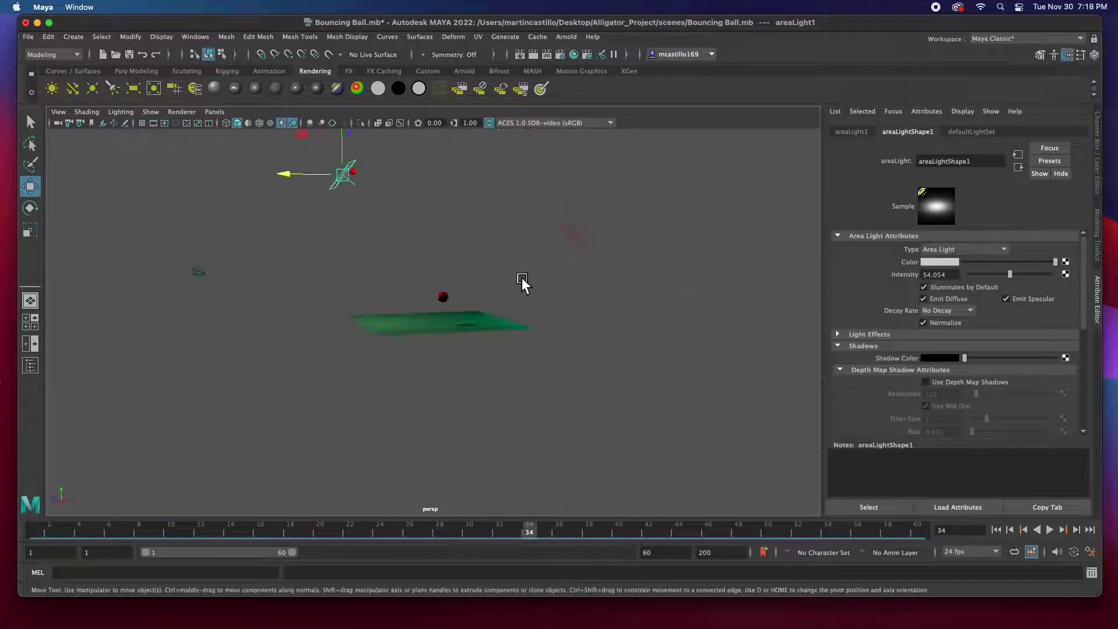
{"action": "left_click", "coordinate": [574, 234]}
{"action": "key", "text": "e"}
{"action": "left_click_drag", "start_coordinate": [565, 192], "coordinate": [502, 323]}
- Raise the first area light's intensity and play through camera1, stopping at frame 44
{"action": "left_click", "coordinate": [452, 195]}
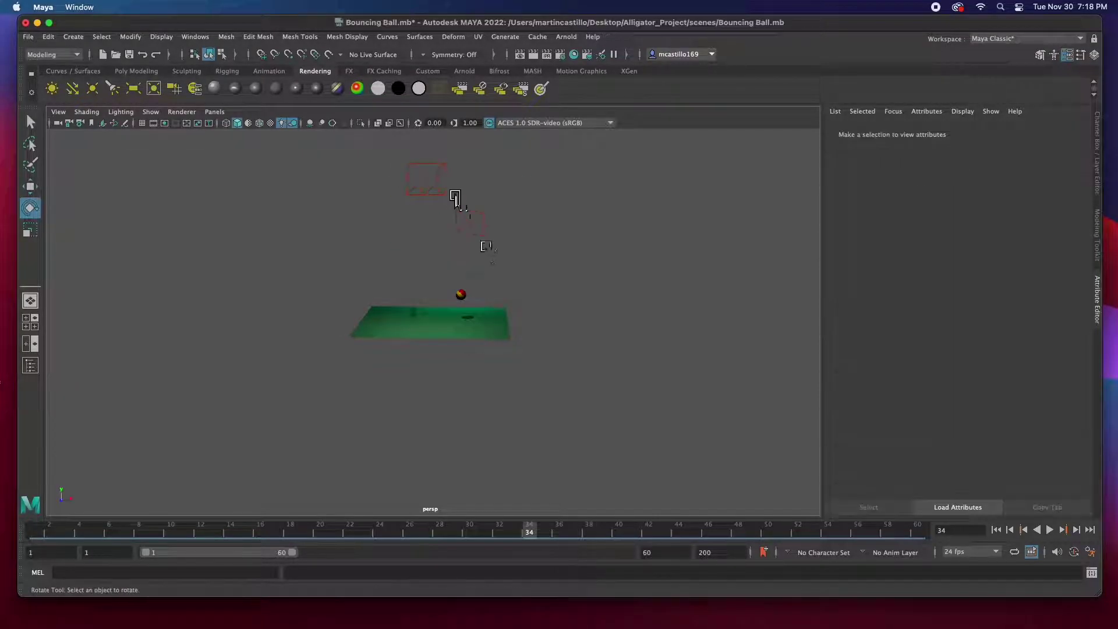
{"action": "left_click", "coordinate": [432, 170]}
{"action": "left_click_drag", "start_coordinate": [1025, 276], "coordinate": [1052, 278]}
{"action": "left_click", "coordinate": [214, 111]}
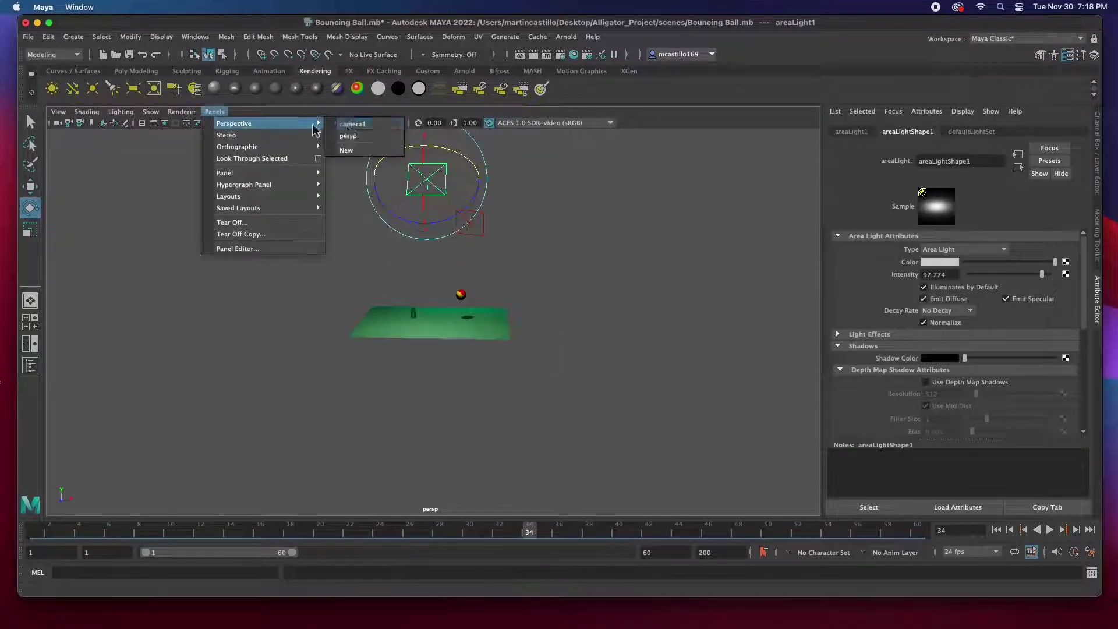
{"action": "left_click", "coordinate": [349, 133]}
{"action": "left_click", "coordinate": [1050, 529]}
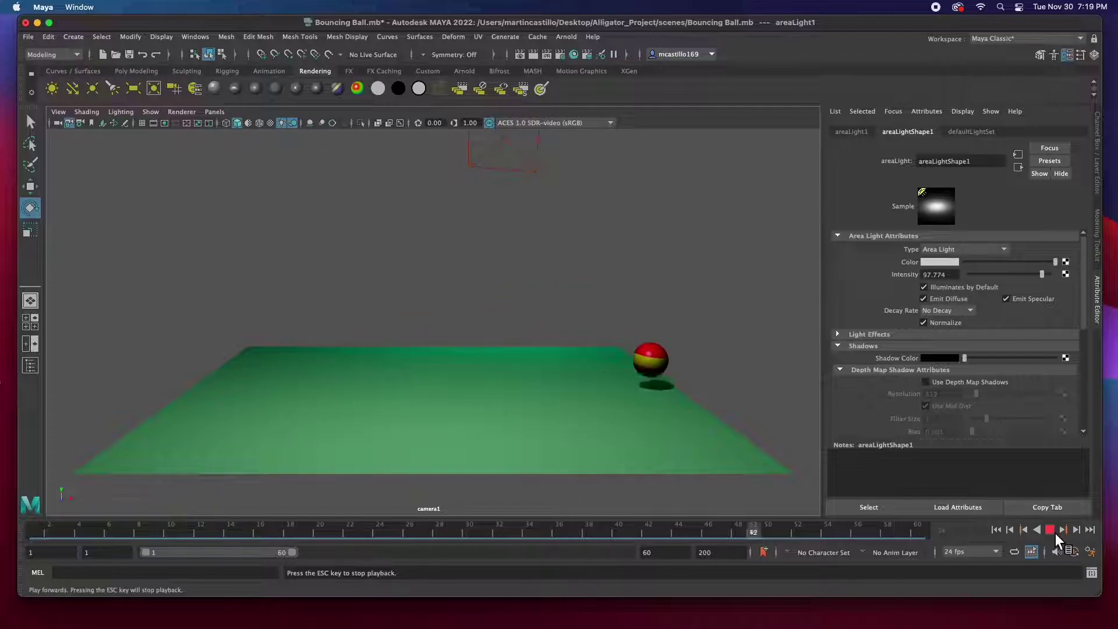
{"action": "left_click", "coordinate": [1050, 529]}
- Create a green directional light with ray-traced shadows turned off
{"action": "left_click", "coordinate": [73, 88]}
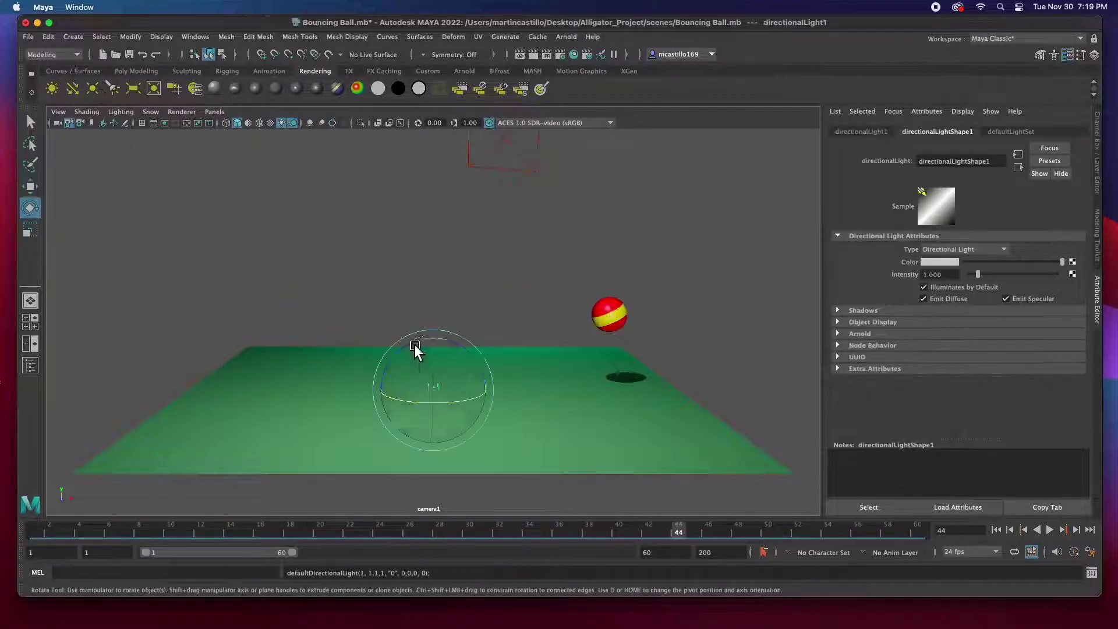
{"action": "left_click", "coordinate": [214, 111]}
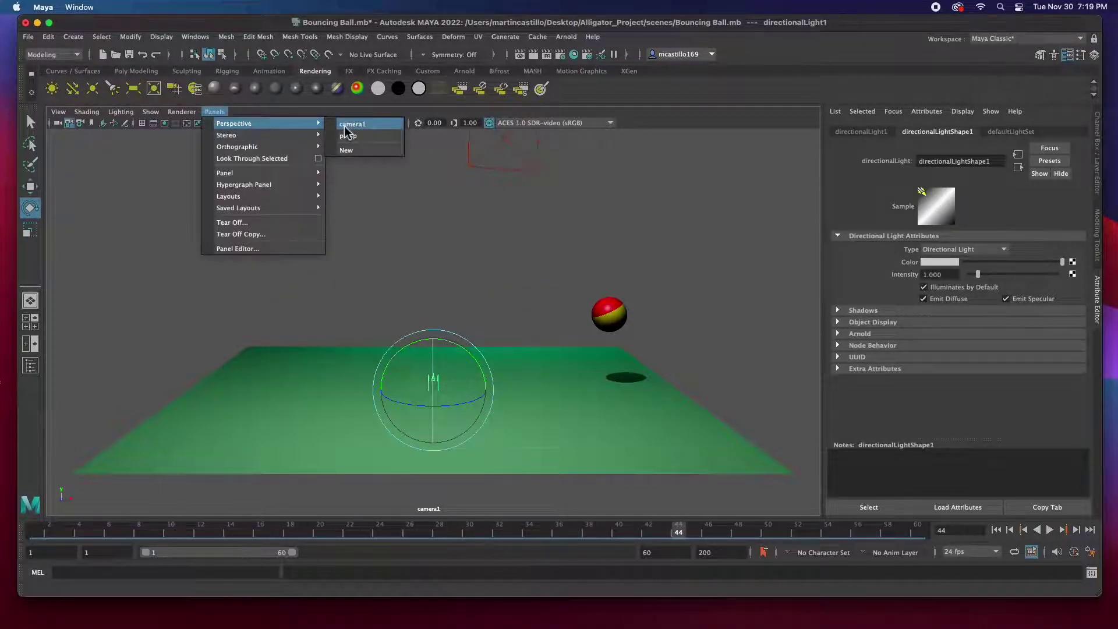
{"action": "left_click", "coordinate": [349, 143]}
{"action": "left_click_drag", "start_coordinate": [451, 327], "coordinate": [436, 372], "text": "alt"}
{"action": "key", "text": "w"}
{"action": "left_click", "coordinate": [939, 261]}
{"action": "left_click_drag", "start_coordinate": [909, 294], "coordinate": [931, 298]}
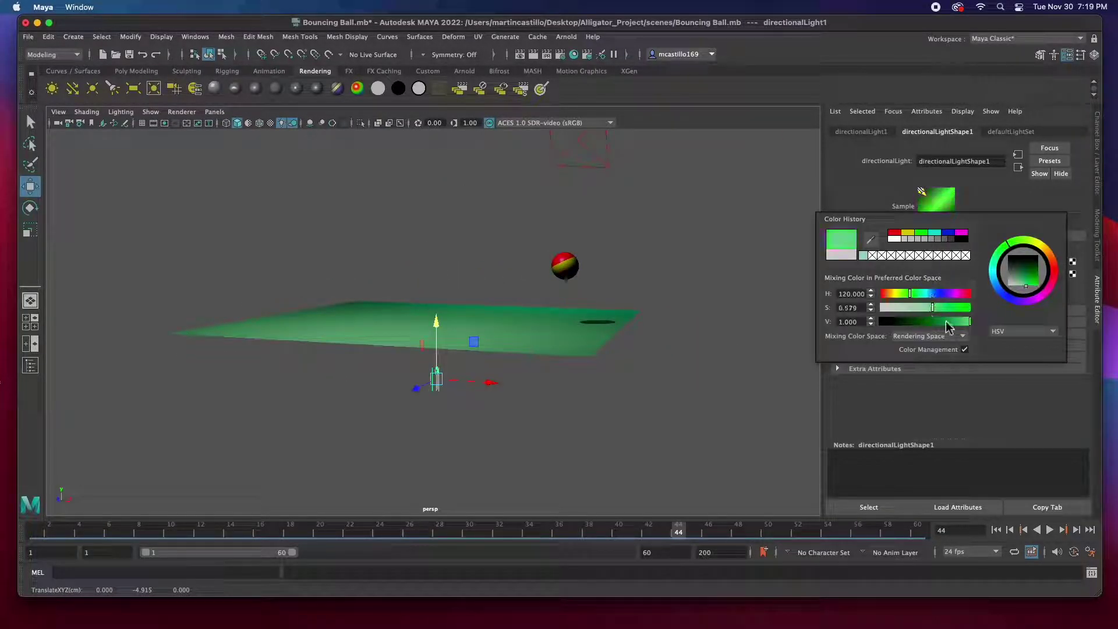
{"action": "left_click", "coordinate": [903, 316]}
{"action": "scroll", "coordinate": [925, 396], "scroll_direction": "down", "scroll_amount": 3}
{"action": "left_click", "coordinate": [925, 417]}
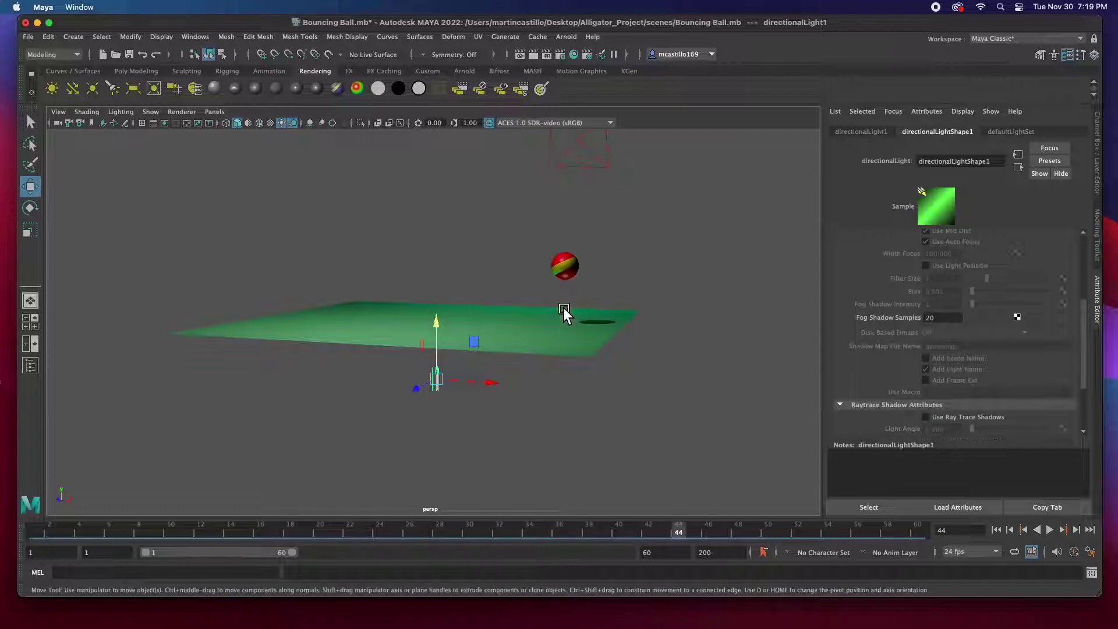
- Nudge the directional light's intensity down while reviewing its attributes
{"action": "left_click_drag", "start_coordinate": [561, 312], "coordinate": [417, 287], "text": "alt"}
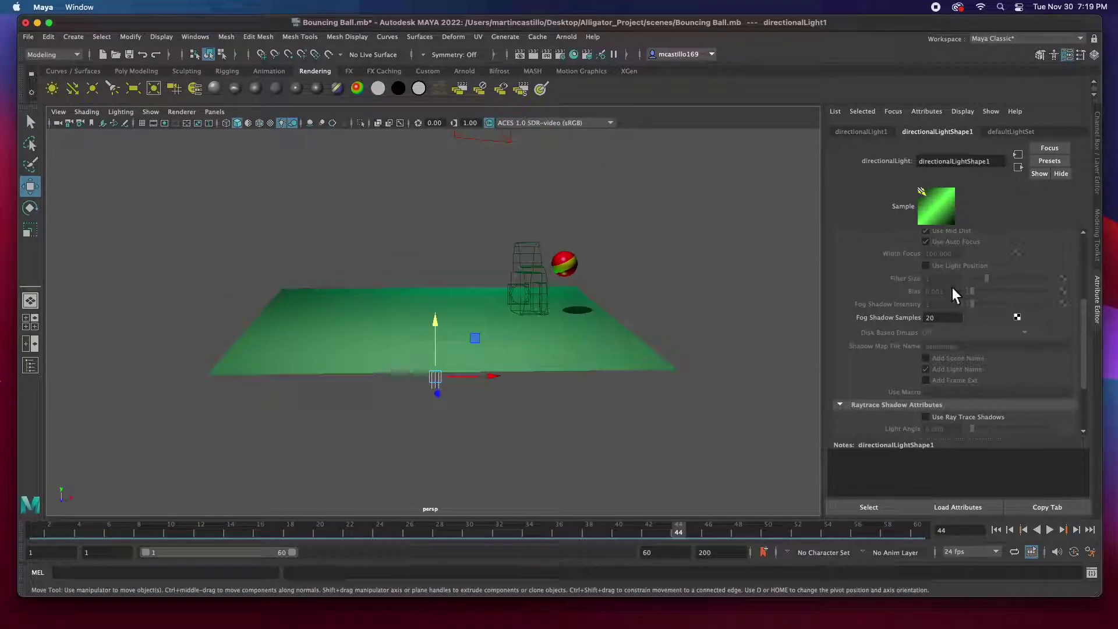
{"action": "scroll", "coordinate": [954, 294], "scroll_direction": "up", "scroll_amount": 5}
{"action": "left_click_drag", "start_coordinate": [984, 274], "coordinate": [975, 274]}
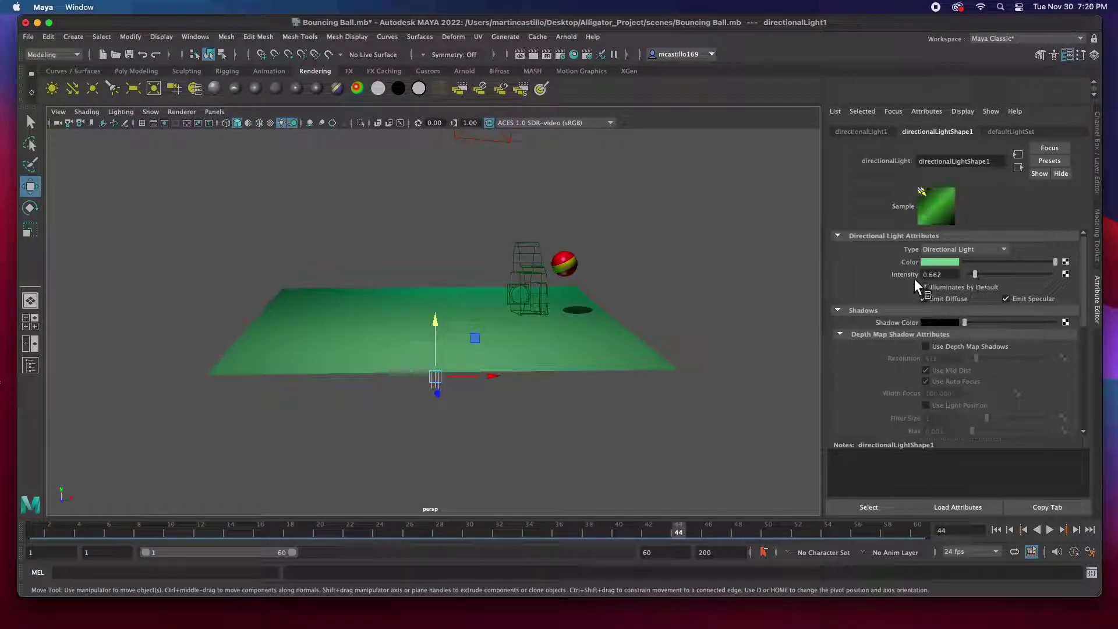
{"action": "scroll", "coordinate": [934, 373], "scroll_direction": "down", "scroll_amount": 5}
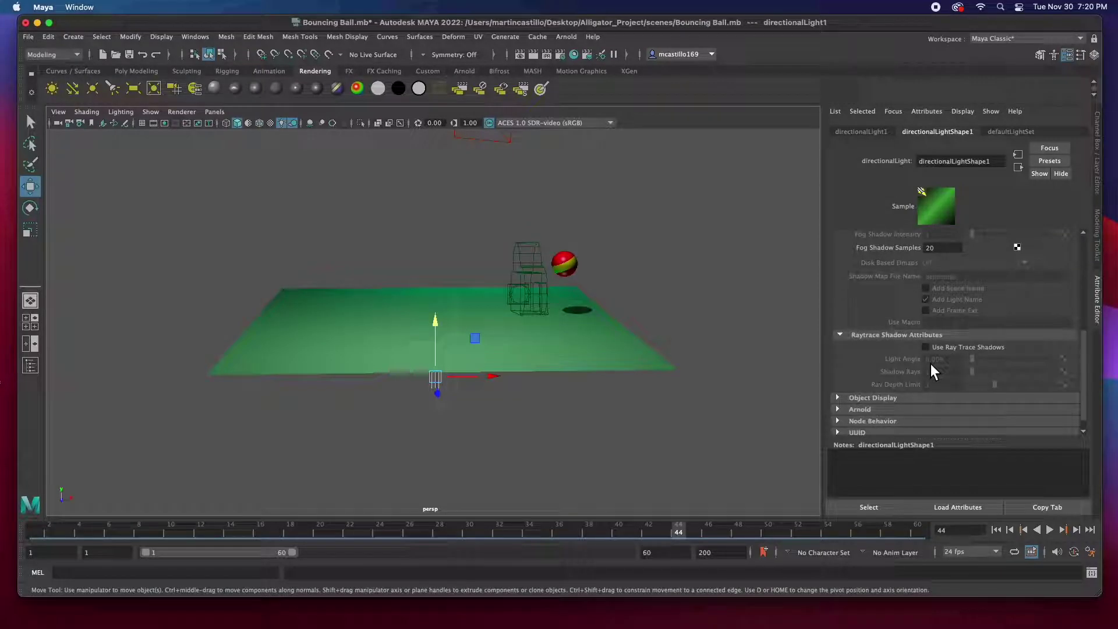
{"action": "scroll", "coordinate": [934, 371], "scroll_direction": "up", "scroll_amount": 5}
{"action": "scroll", "coordinate": [934, 370], "scroll_direction": "up", "scroll_amount": 2}
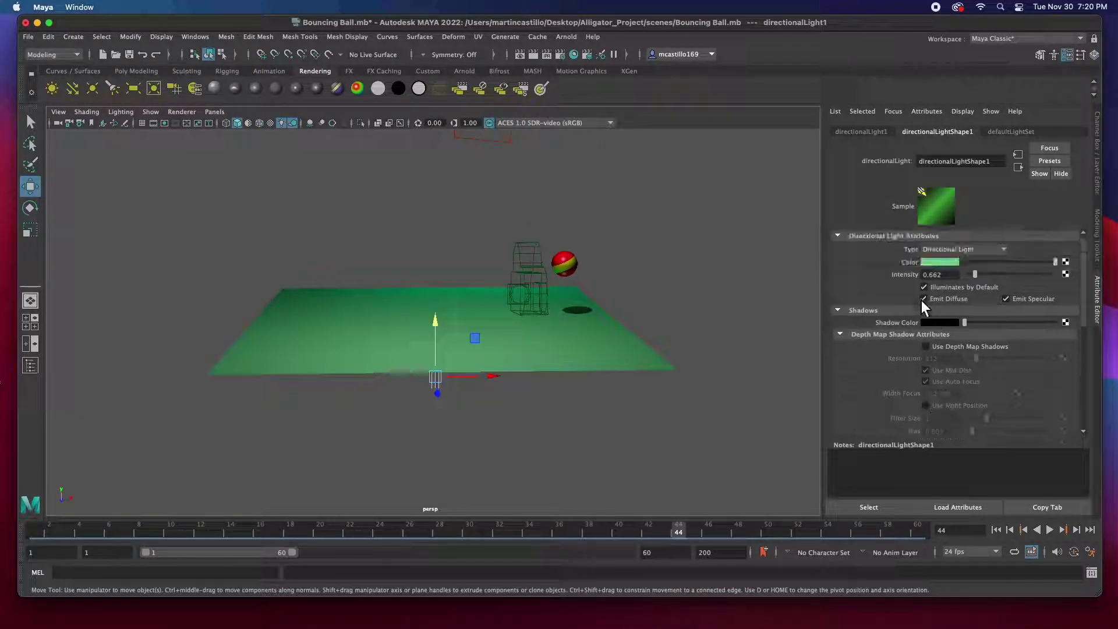
- View through camera1, play the animation, and stop it at frame 27
{"action": "left_click", "coordinate": [214, 111]}
{"action": "mouse_move", "coordinate": [236, 123]}
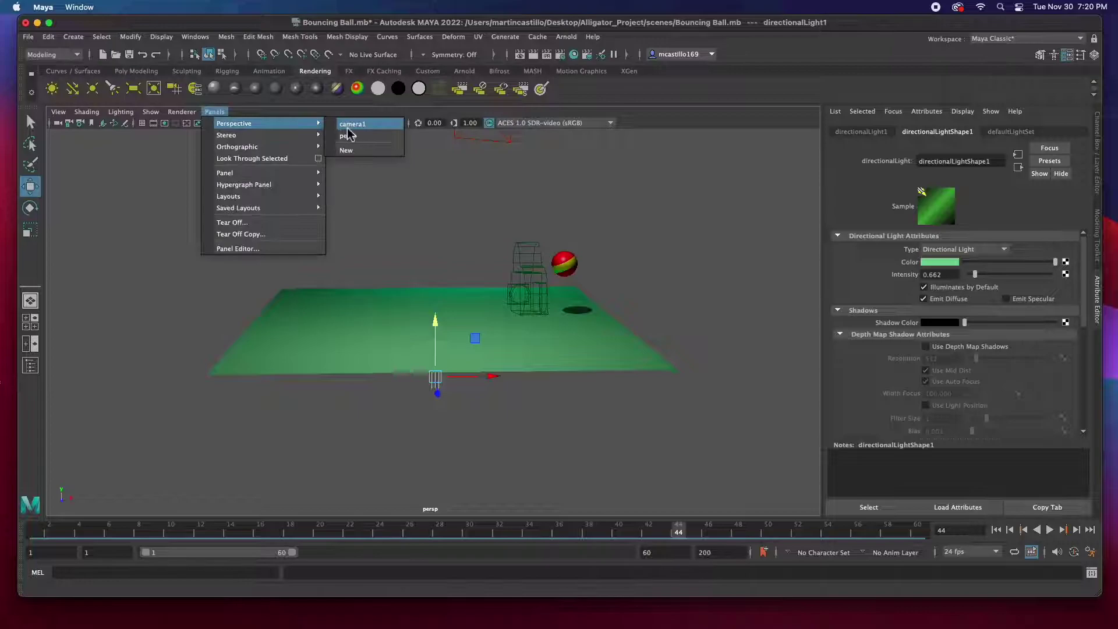
{"action": "left_click", "coordinate": [352, 123]}
{"action": "left_click", "coordinate": [1049, 529]}
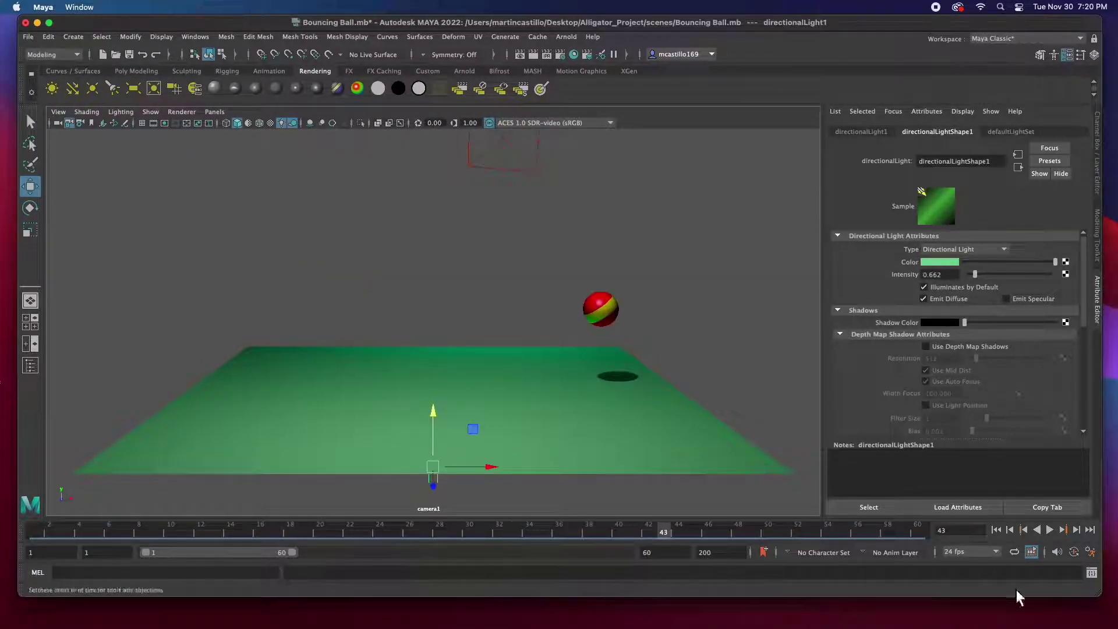
{"action": "left_click_drag", "start_coordinate": [619, 531], "coordinate": [414, 534]}
{"action": "left_click", "coordinate": [446, 393]}
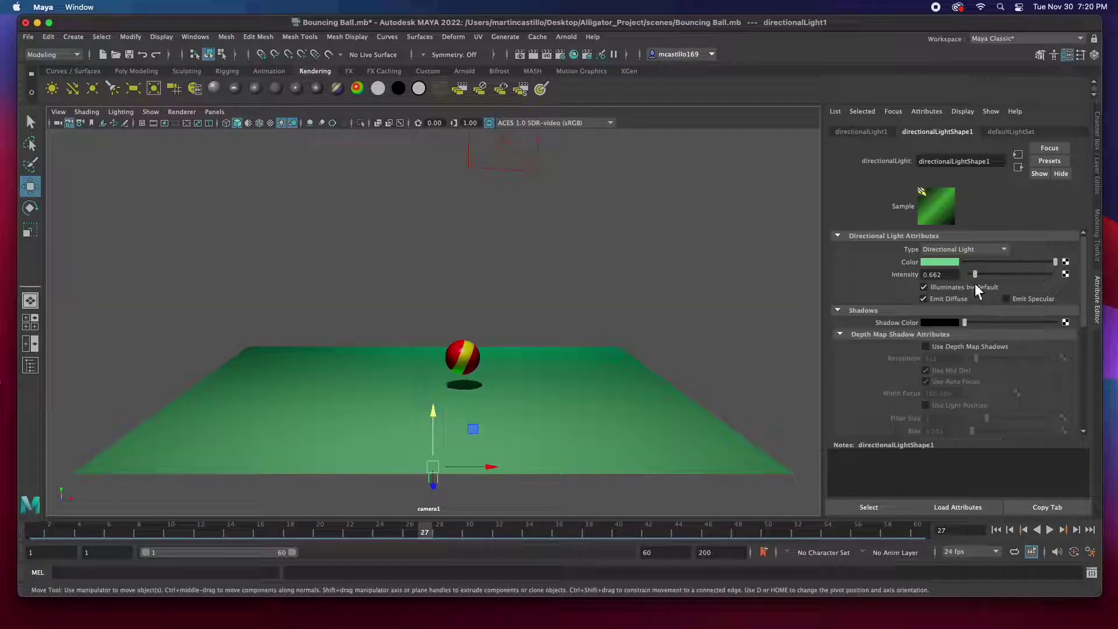
- Lower the directional light to intensity 0.441, darken its green, and show the Outliner
{"action": "left_click_drag", "start_coordinate": [975, 285], "coordinate": [974, 278]}
{"action": "left_click", "coordinate": [939, 261]}
{"action": "left_click_drag", "start_coordinate": [983, 320], "coordinate": [963, 320]}
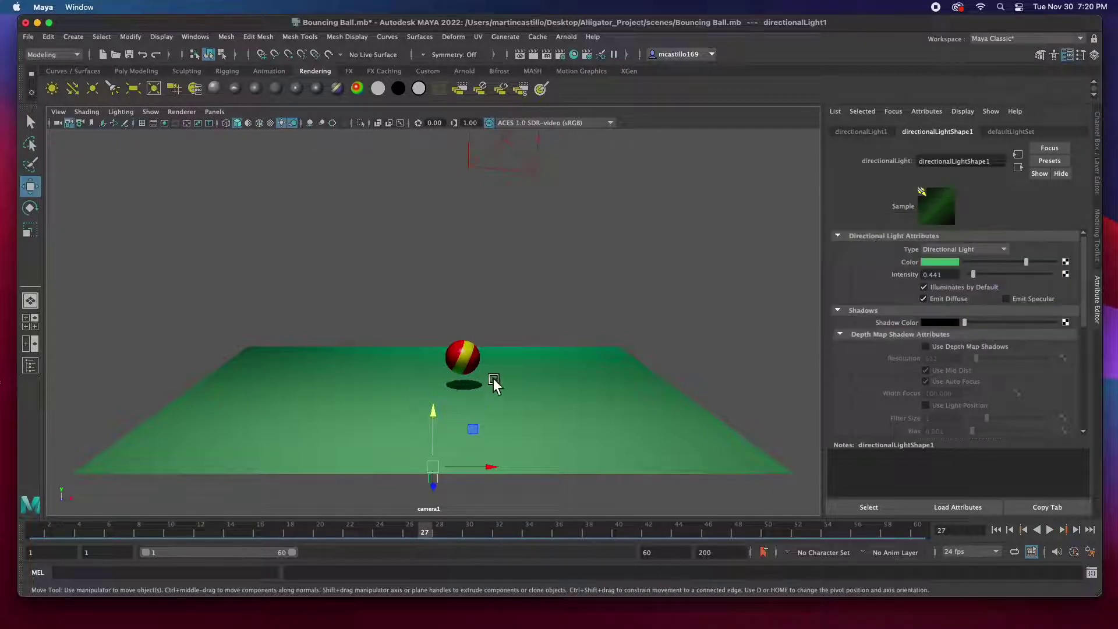
{"action": "left_click", "coordinate": [30, 366]}
- Set areaLight1's shadow colour to a slightly dark grey, checking it with playback
{"action": "left_click", "coordinate": [94, 217]}
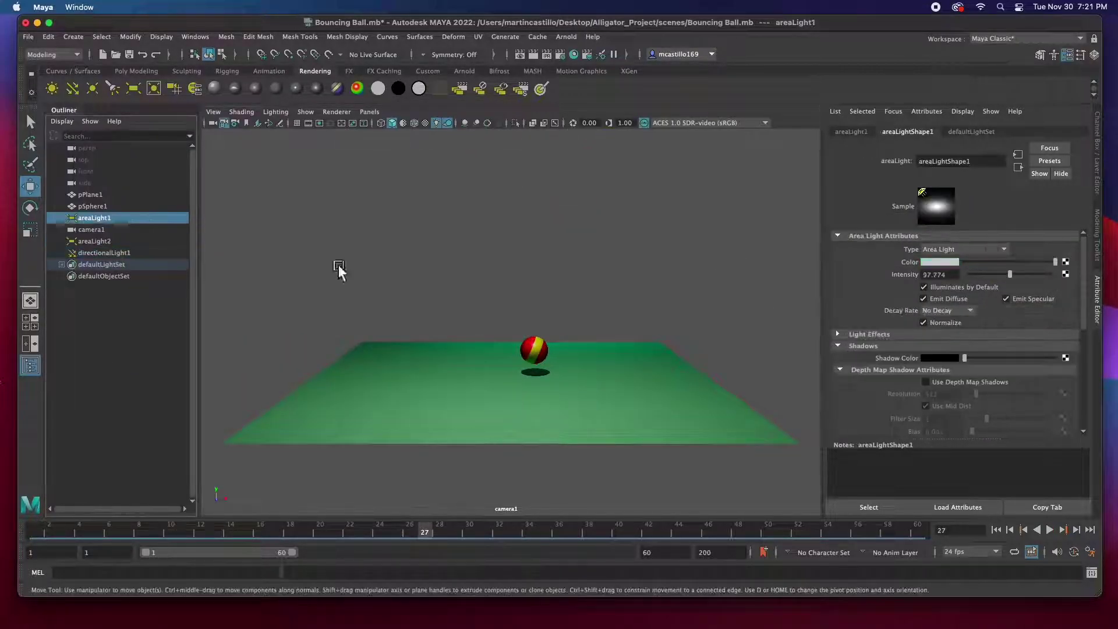
{"action": "mouse_move", "coordinate": [964, 358]}
{"action": "left_mouse_down"}
{"action": "mouse_move", "coordinate": [988, 359]}
{"action": "mouse_move", "coordinate": [964, 358]}
{"action": "left_mouse_up"}
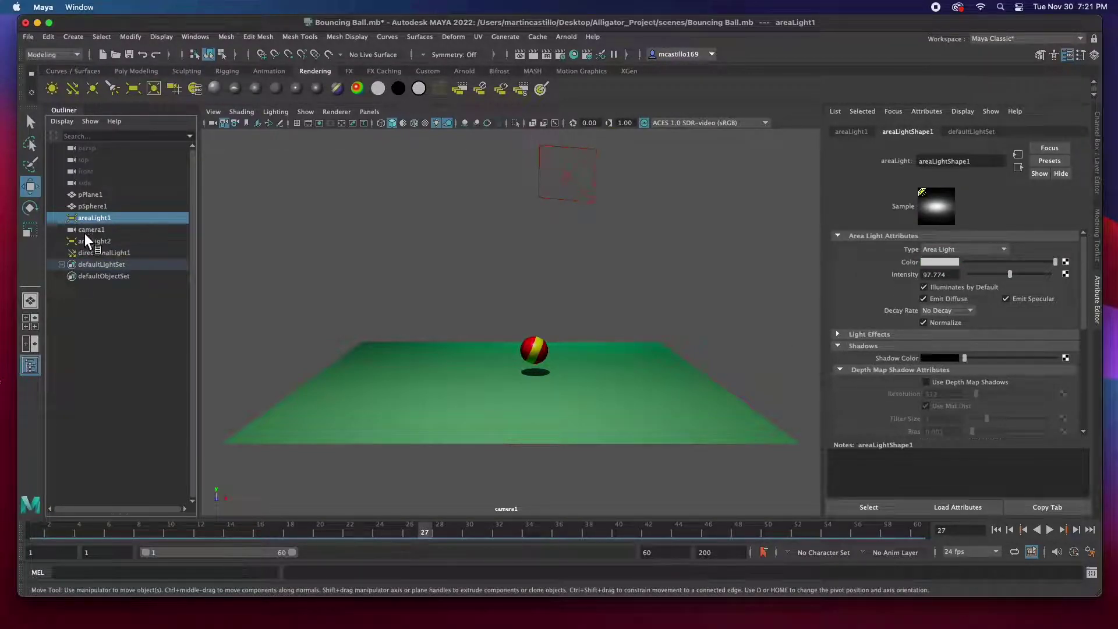
{"action": "left_click", "coordinate": [94, 240]}
{"action": "left_click", "coordinate": [94, 218]}
{"action": "scroll", "coordinate": [974, 401], "scroll_direction": "down", "scroll_amount": 5}
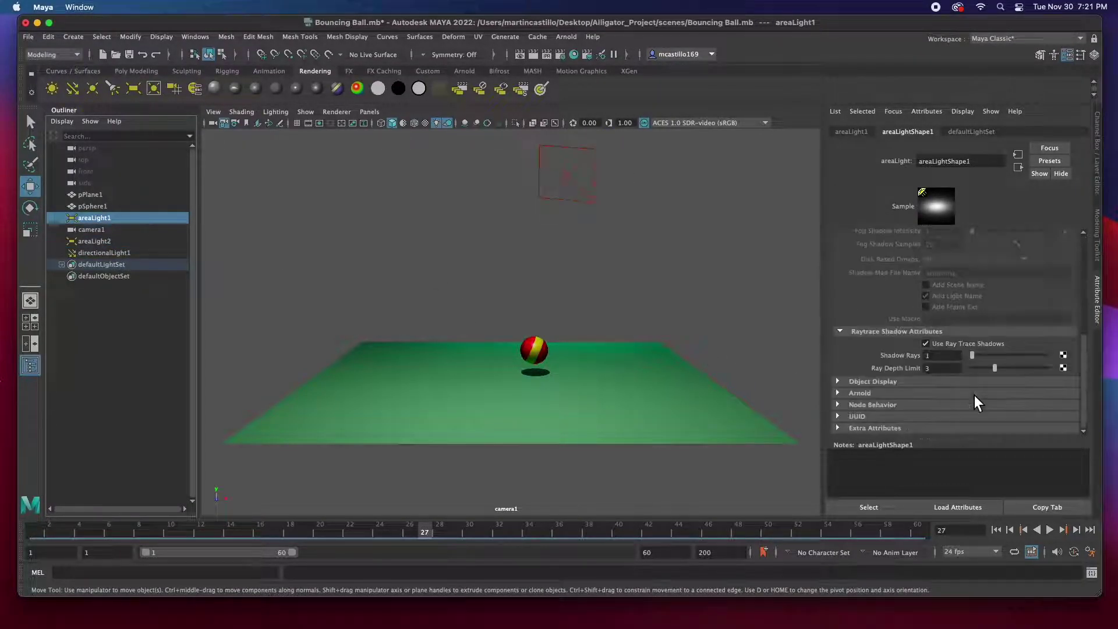
{"action": "scroll", "coordinate": [973, 401], "scroll_direction": "up", "scroll_amount": 5}
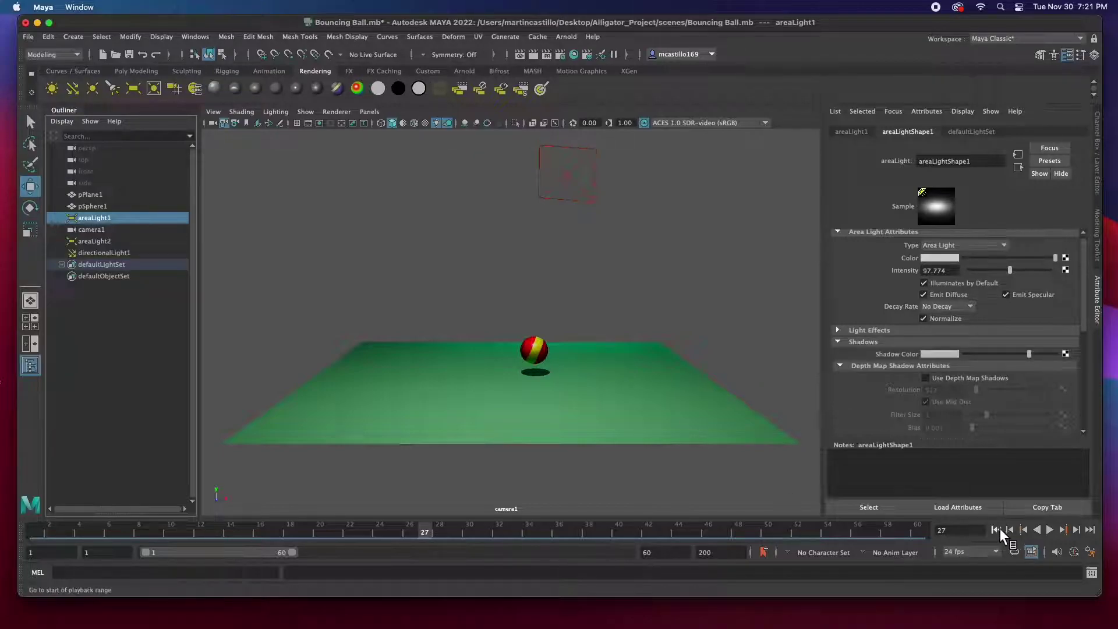
{"action": "left_click", "coordinate": [1049, 529]}
{"action": "left_click_drag", "start_coordinate": [1029, 358], "coordinate": [998, 355]}
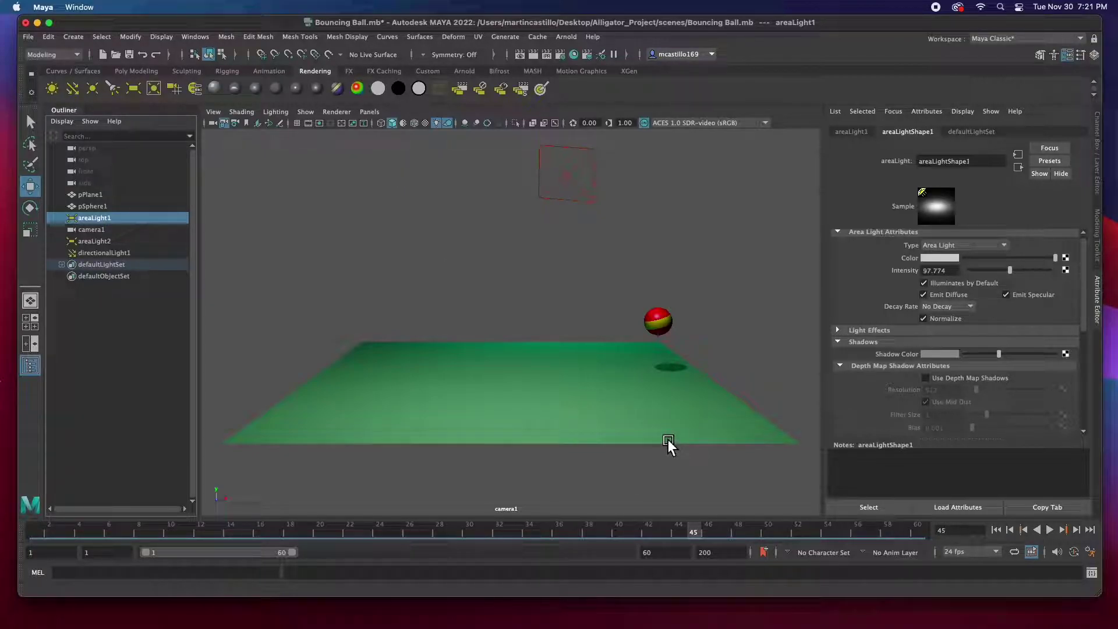
- Scale pPlane1 up uniformly to about 49.7, then deselect it
{"action": "left_click", "coordinate": [491, 402]}
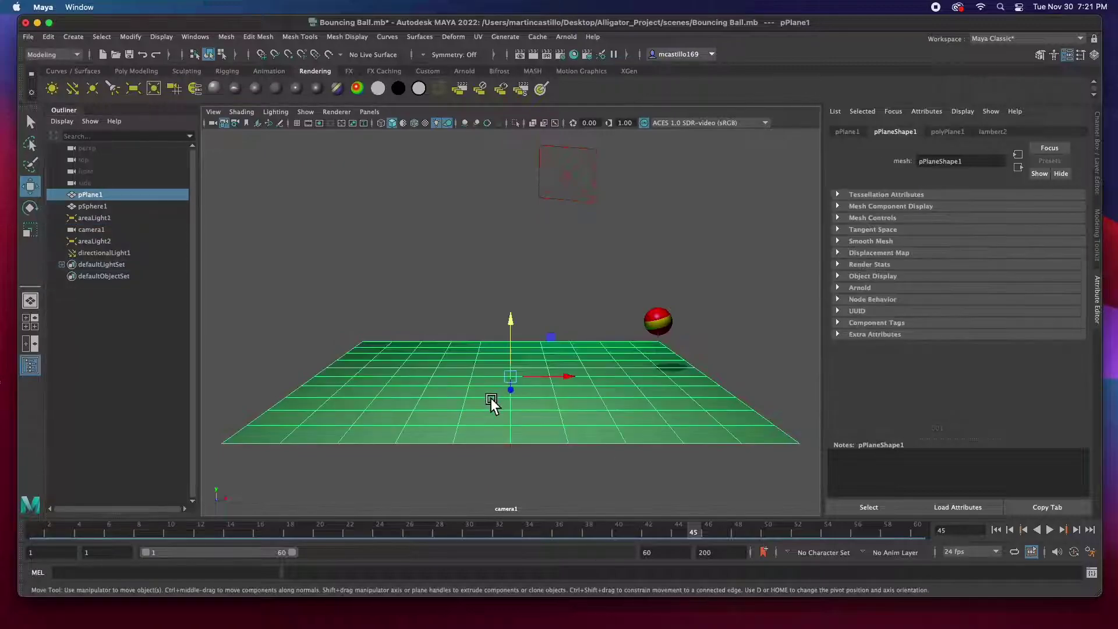
{"action": "key", "text": "r"}
{"action": "left_click_drag", "start_coordinate": [511, 376], "coordinate": [698, 385]}
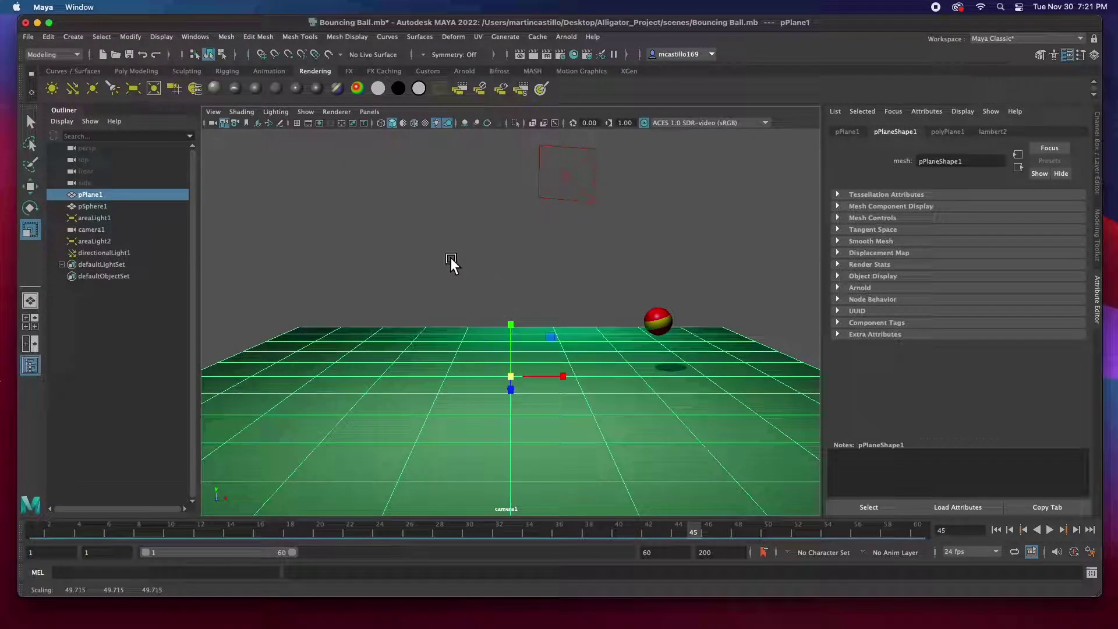
{"action": "left_click", "coordinate": [412, 262]}
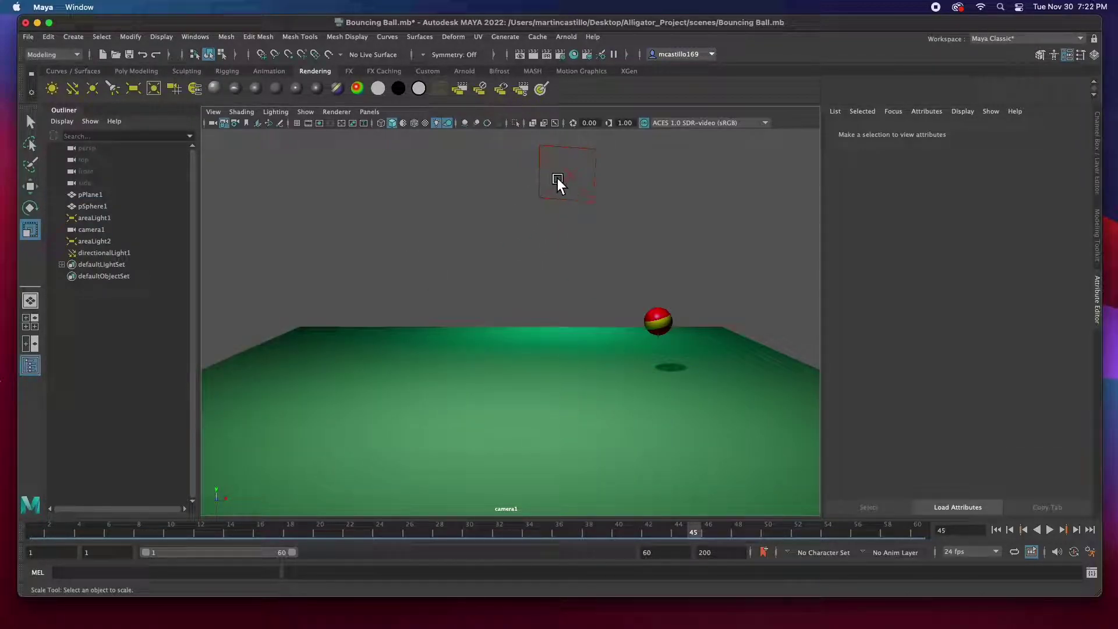
- Select areaLight1, then directionalLight1 in the Outliner to load its attributes
{"action": "left_click", "coordinate": [84, 221]}
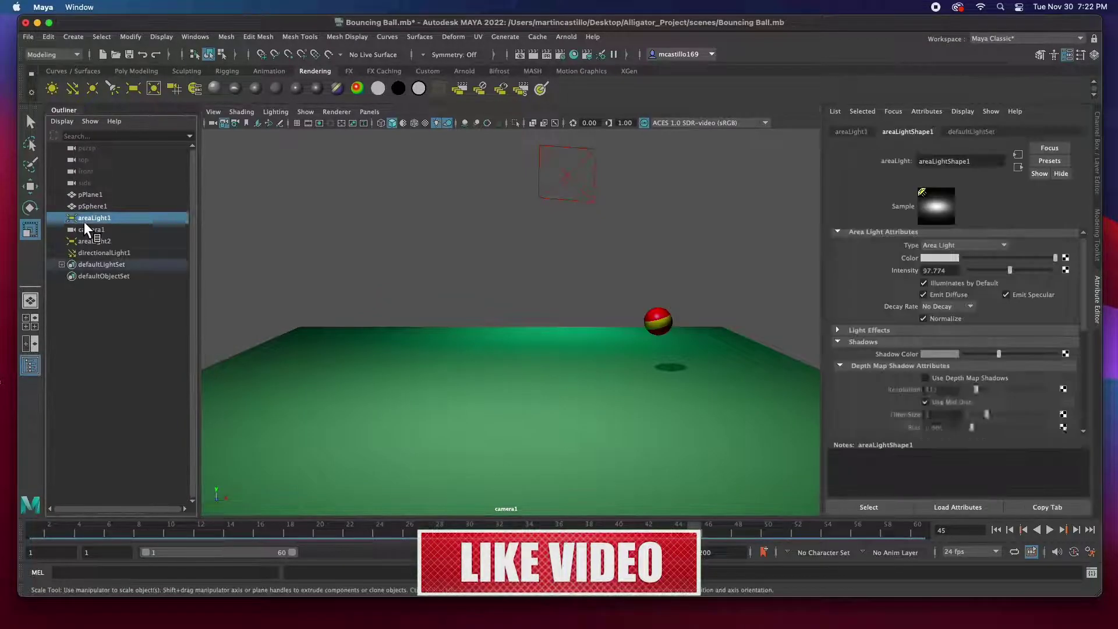
{"action": "left_click_drag", "start_coordinate": [84, 225], "coordinate": [471, 373]}
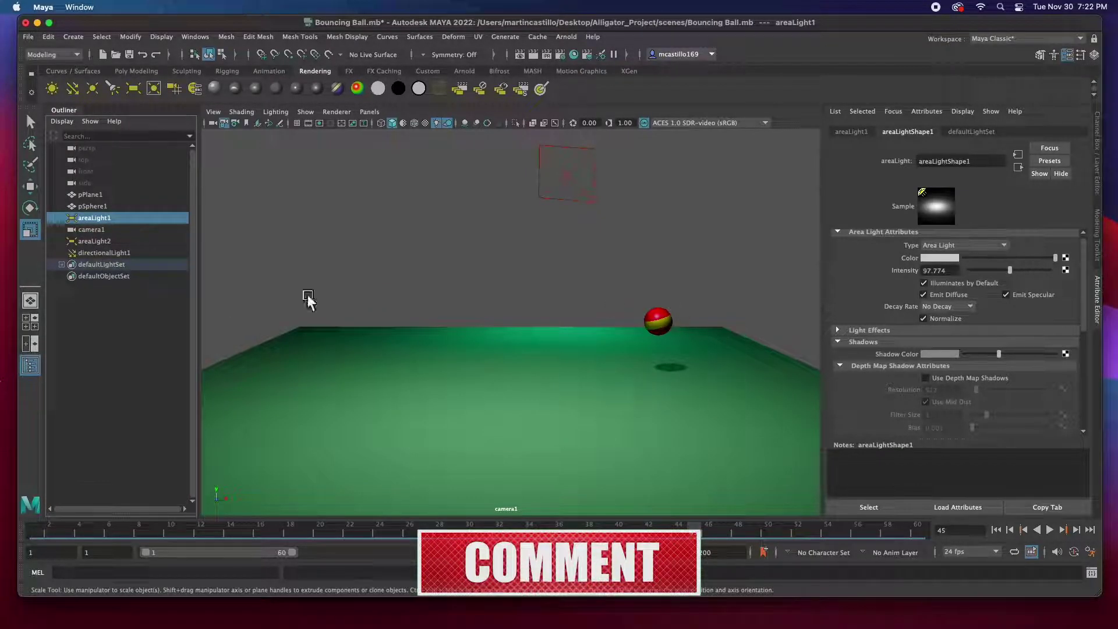
{"action": "left_click_drag", "start_coordinate": [308, 299], "coordinate": [135, 282]}
{"action": "left_click", "coordinate": [92, 254]}
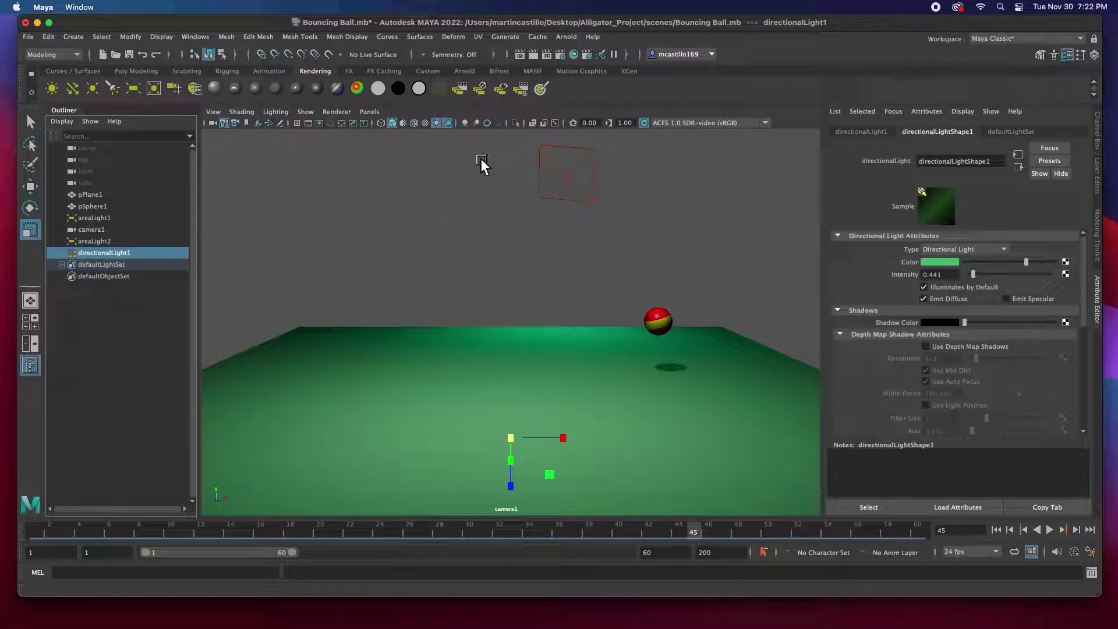
- Enable multisample anti-aliasing and screen-space ambient occlusion, then toggle Use All Lights off and on
{"action": "left_click", "coordinate": [490, 125]}
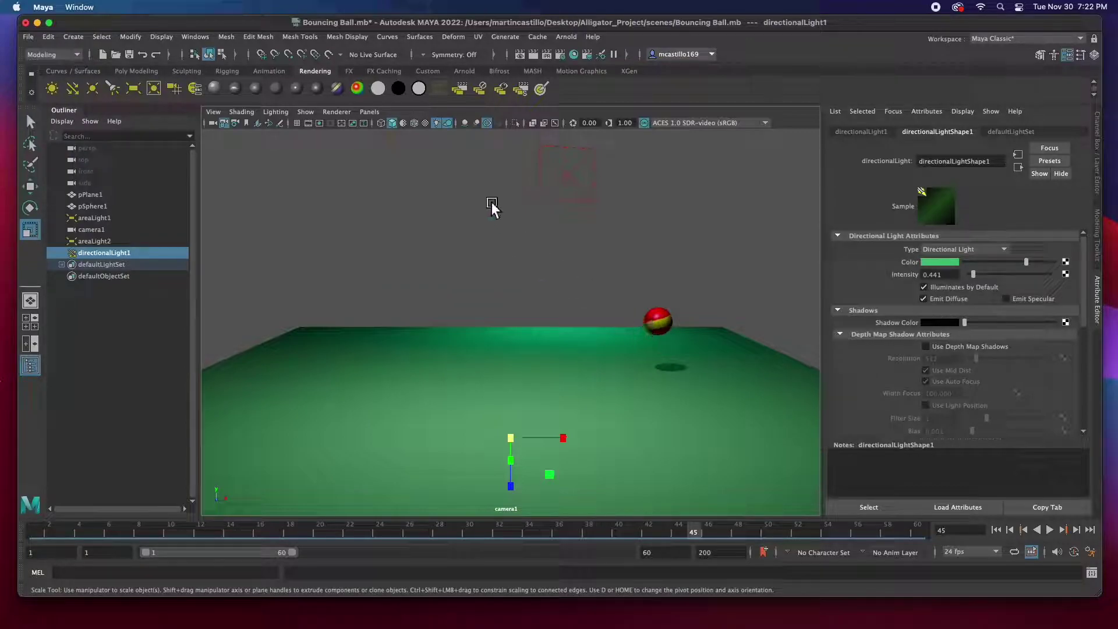
{"action": "left_click", "coordinate": [468, 127]}
{"action": "left_click_drag", "start_coordinate": [696, 535], "coordinate": [417, 536]}
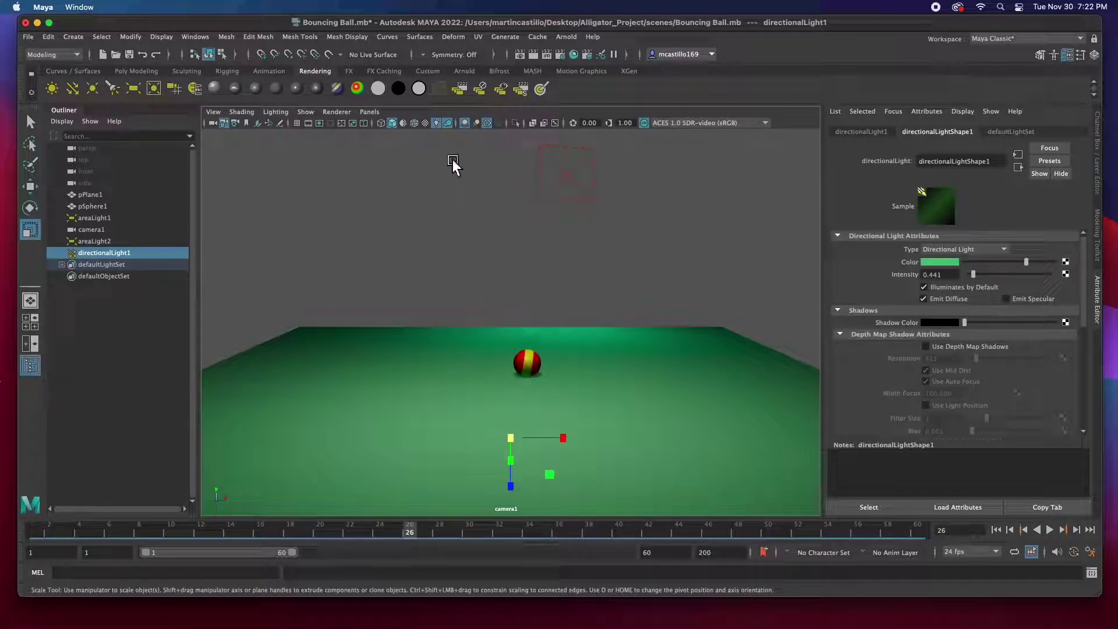
{"action": "left_click", "coordinate": [480, 127]}
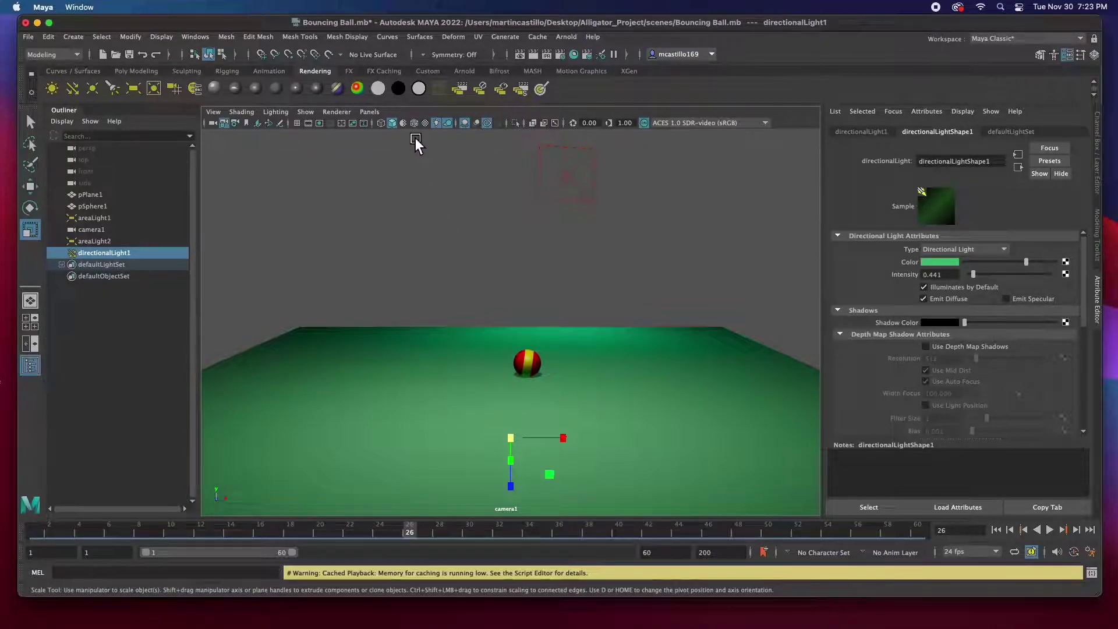
{"action": "left_click", "coordinate": [439, 125]}
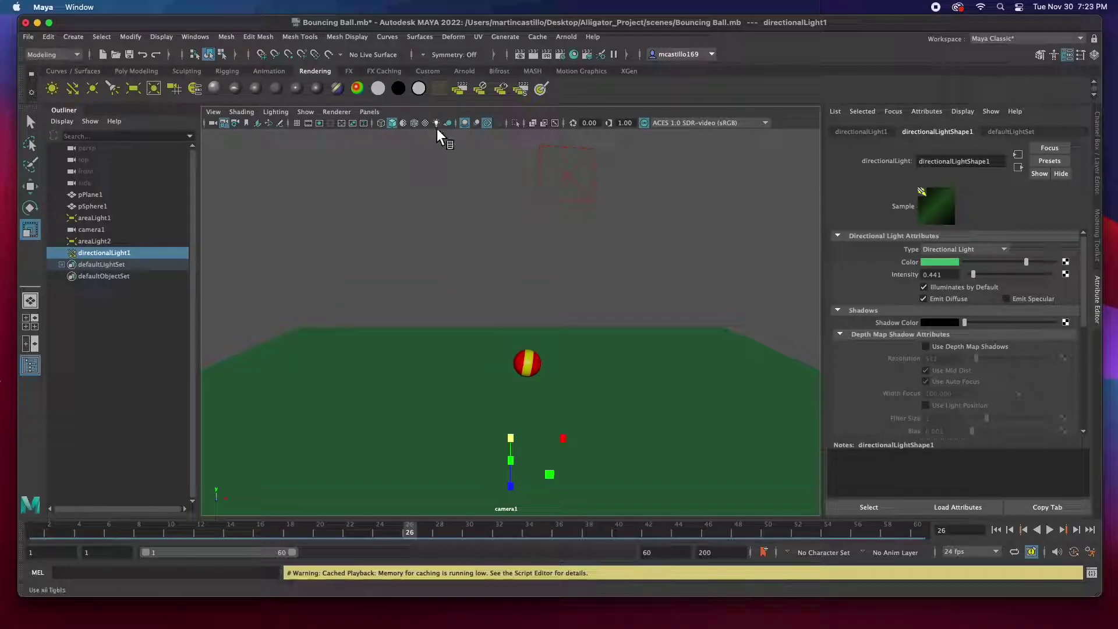
{"action": "left_click", "coordinate": [437, 124]}
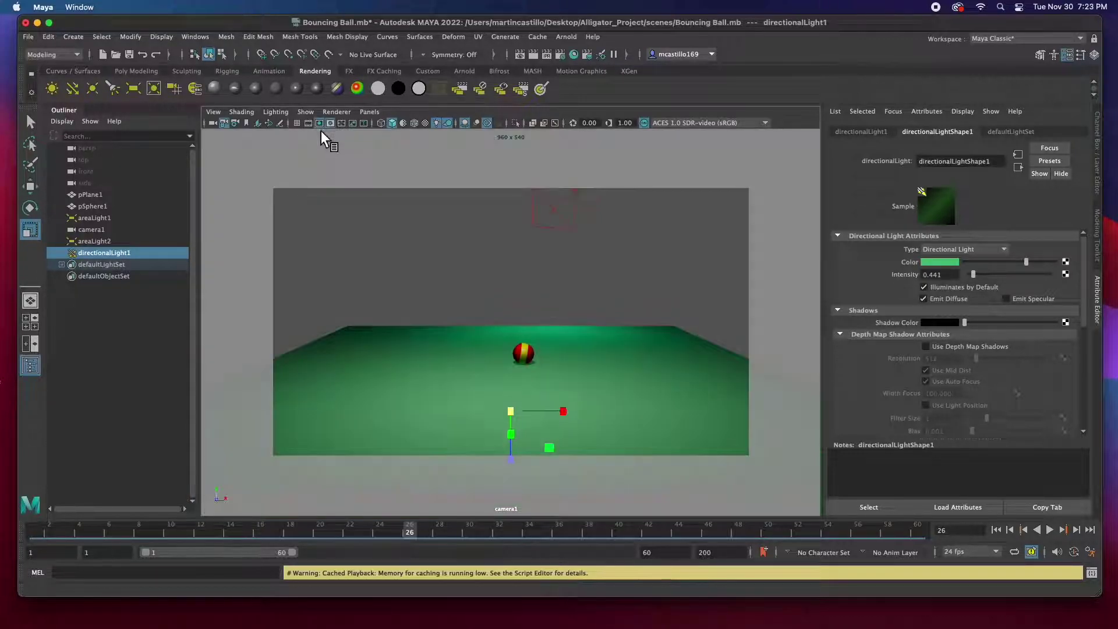
- Turn on the resolution gate plus safe action and safe title guides in camera1
{"action": "left_click", "coordinate": [319, 124]}
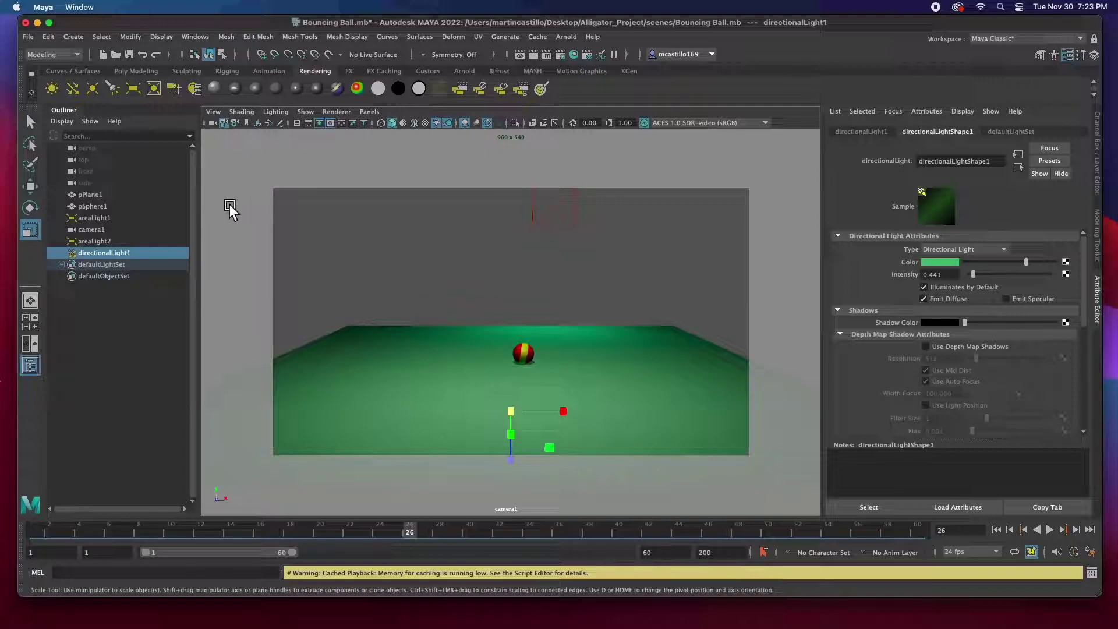
{"action": "left_click", "coordinate": [353, 123]}
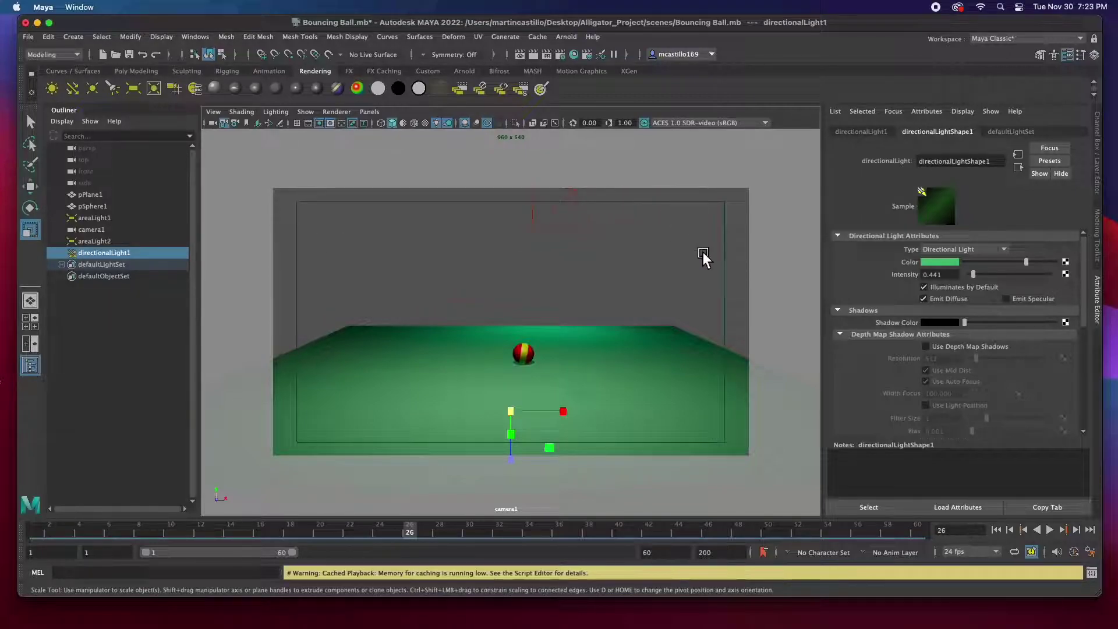
{"action": "left_click", "coordinate": [363, 123]}
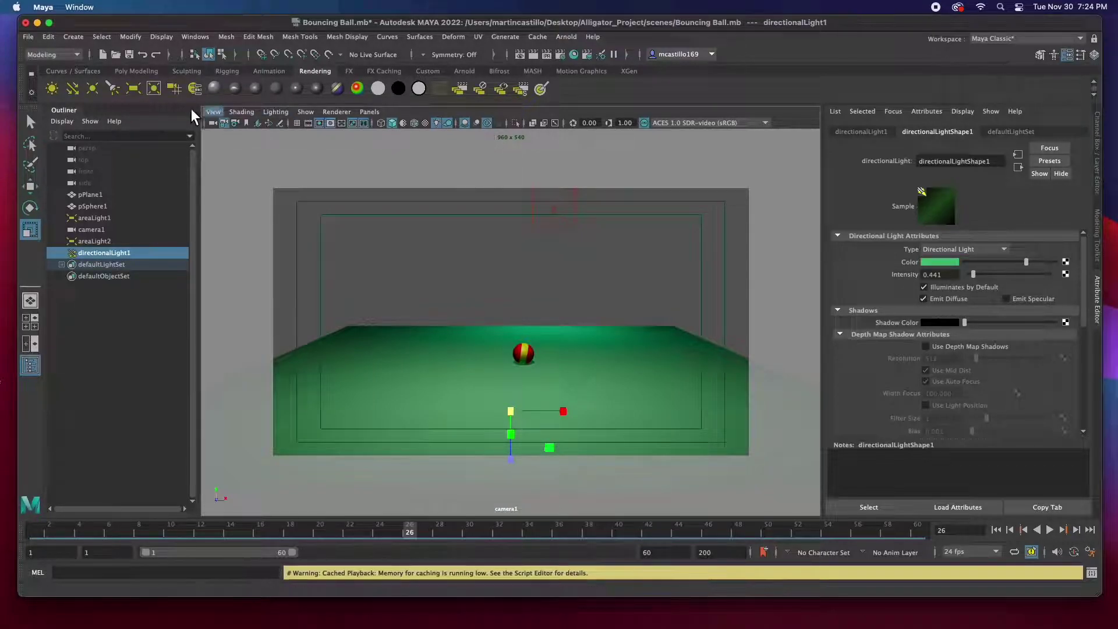
- Increment-save the scene to Bouncing Ball 02.mb and set Render Using to Maya Hardware 2.0
{"action": "left_click", "coordinate": [33, 36]}
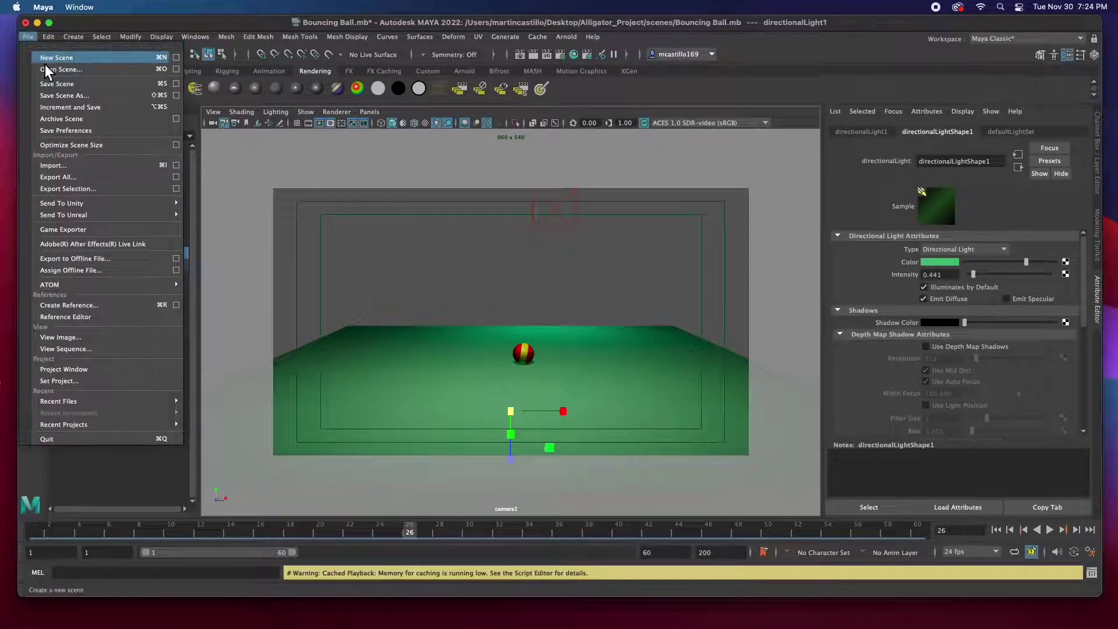
{"action": "left_click", "coordinate": [44, 64]}
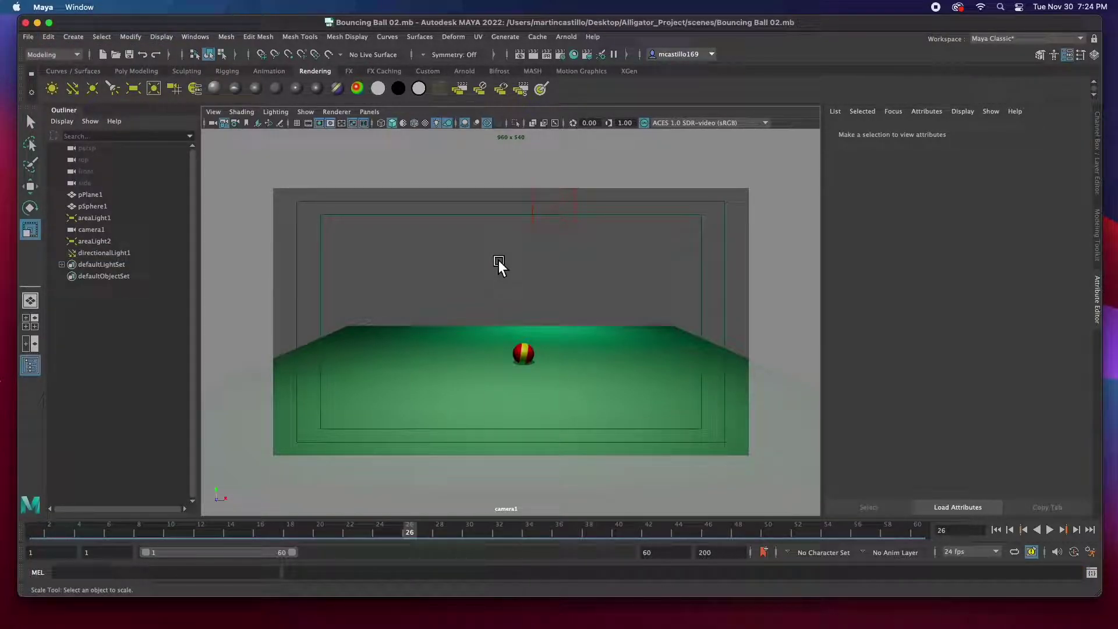
{"action": "left_click", "coordinate": [560, 56]}
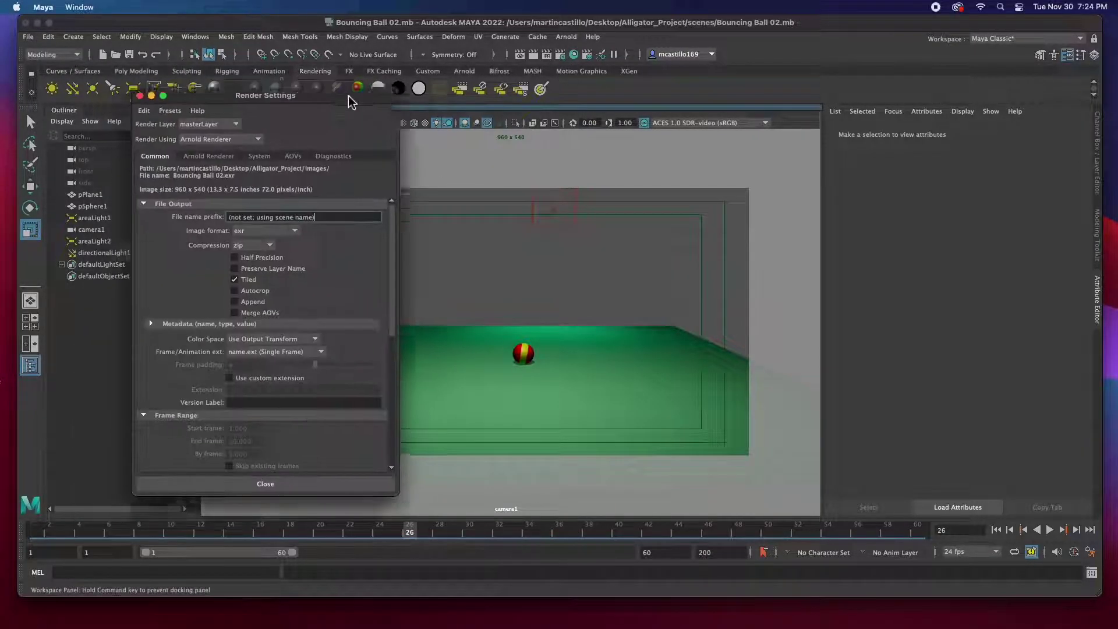
{"action": "left_click_drag", "start_coordinate": [262, 98], "coordinate": [590, 85]}
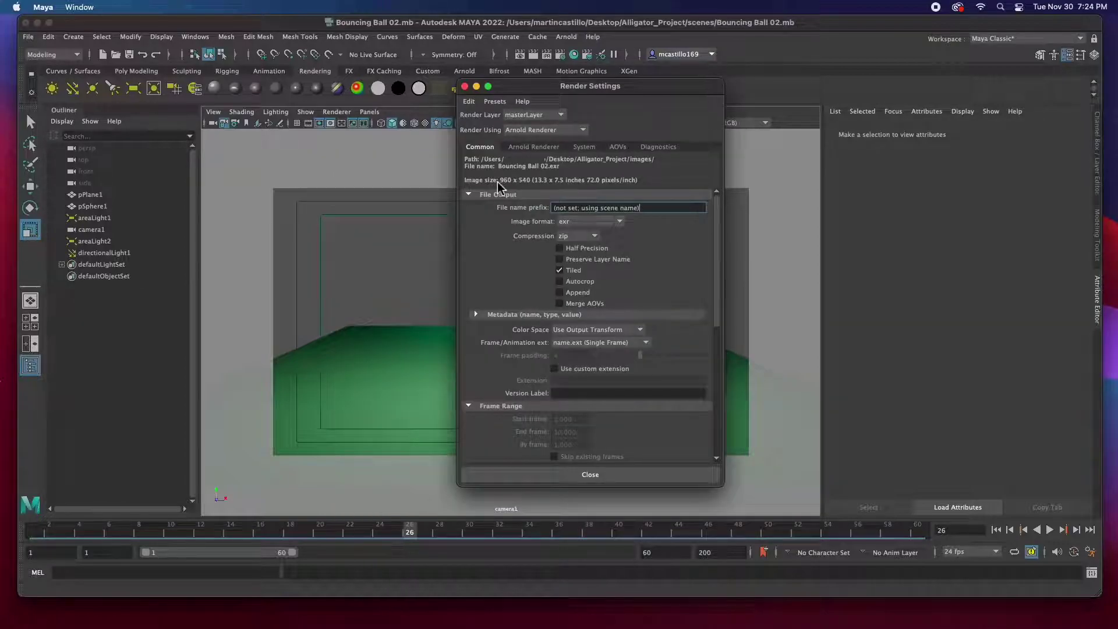
{"action": "left_click", "coordinate": [507, 131]}
{"action": "left_click", "coordinate": [561, 155]}
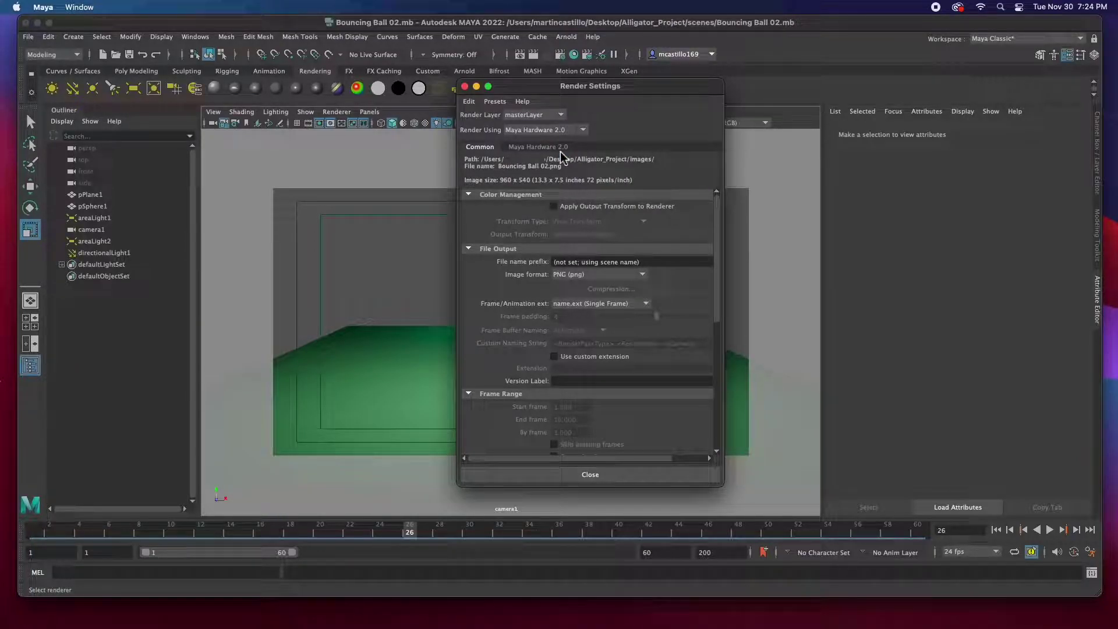
{"action": "left_click", "coordinate": [547, 130]}
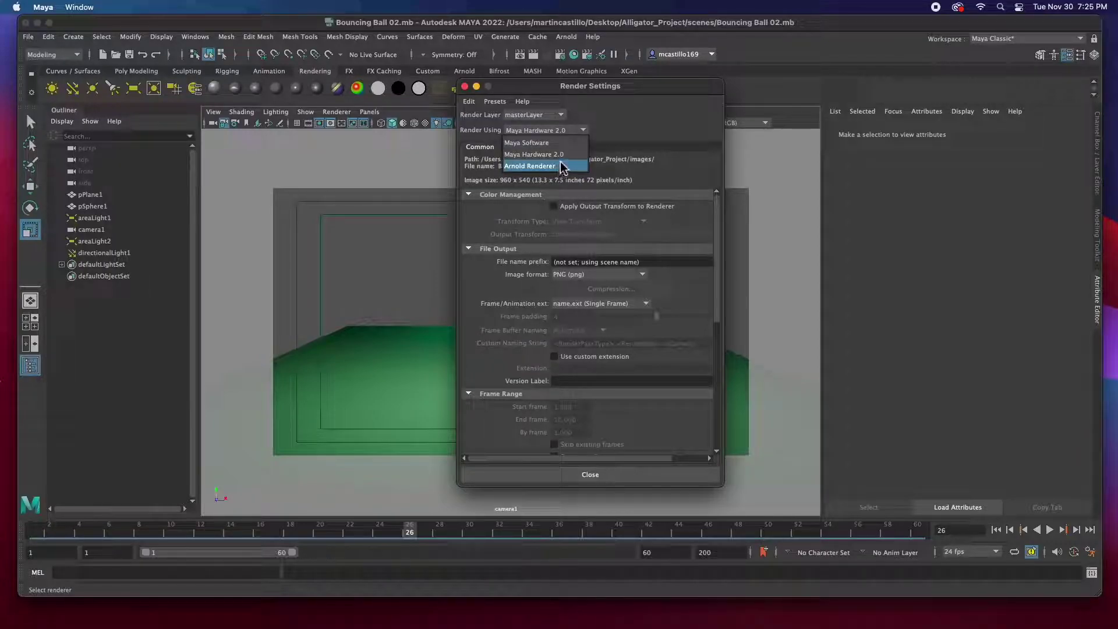
{"action": "left_click", "coordinate": [561, 155]}
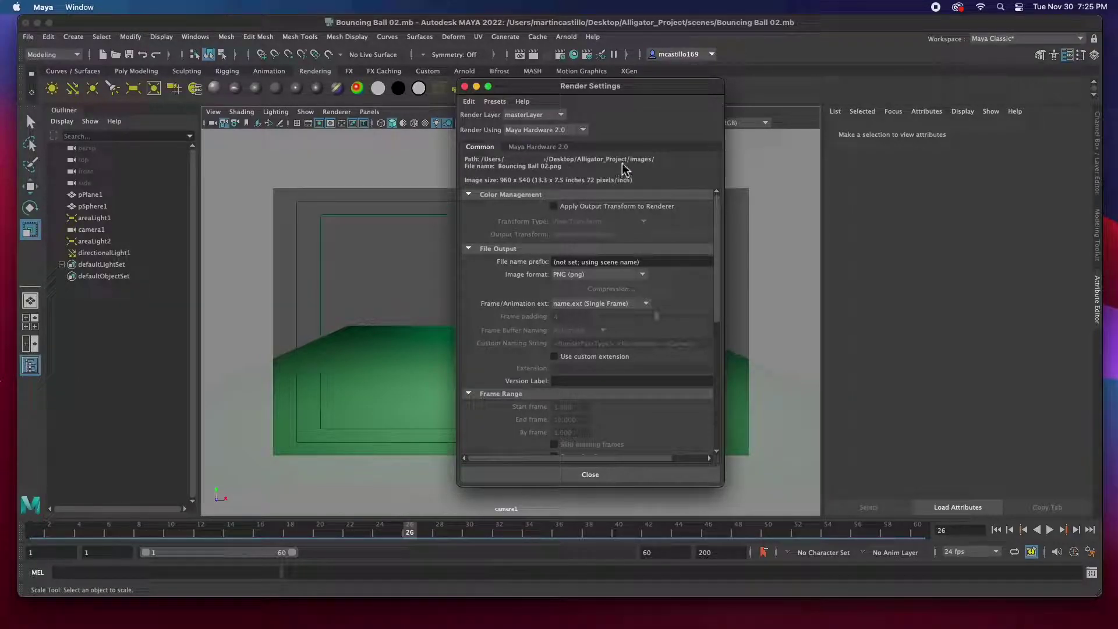
- Set the project folder for the scene and apply the output colour transform to renders
{"action": "left_click", "coordinate": [29, 37]}
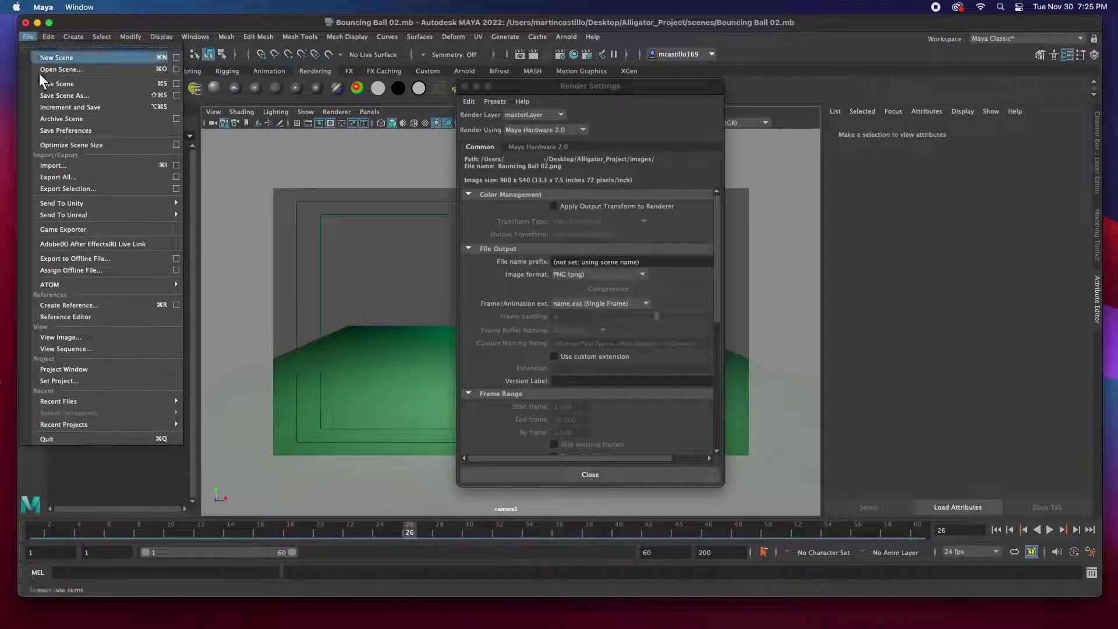
{"action": "left_click", "coordinate": [73, 379]}
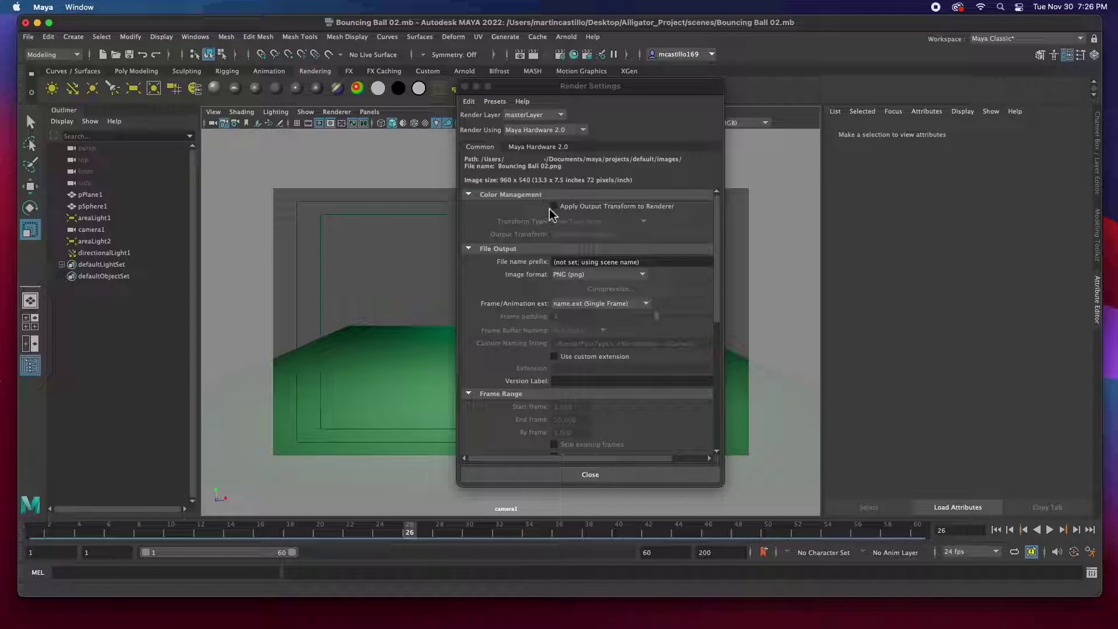
{"action": "left_click", "coordinate": [553, 207]}
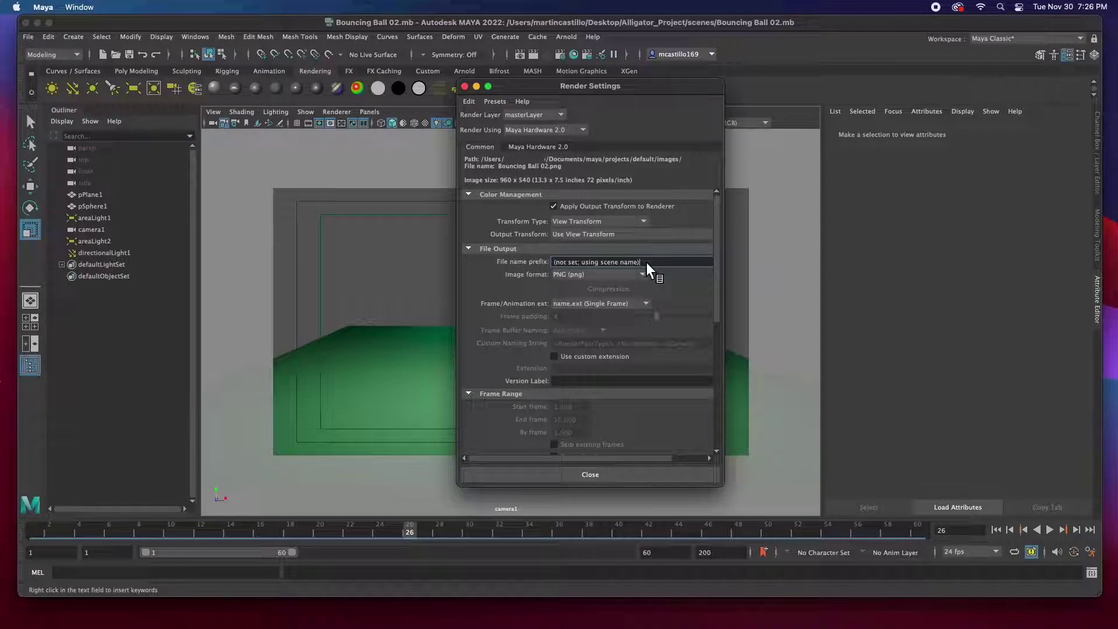
- Set the file name prefix to BounceBall and the image format to JPEG (jpg)
{"action": "left_click_drag", "start_coordinate": [645, 262], "coordinate": [595, 265]}
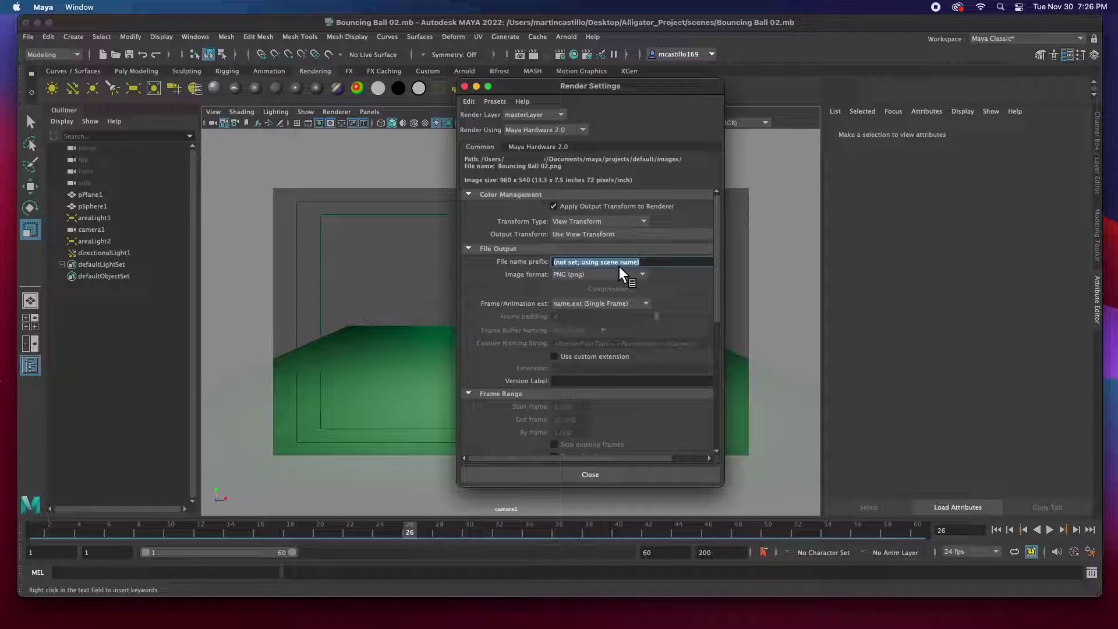
{"action": "type", "text": "BounceBall"}
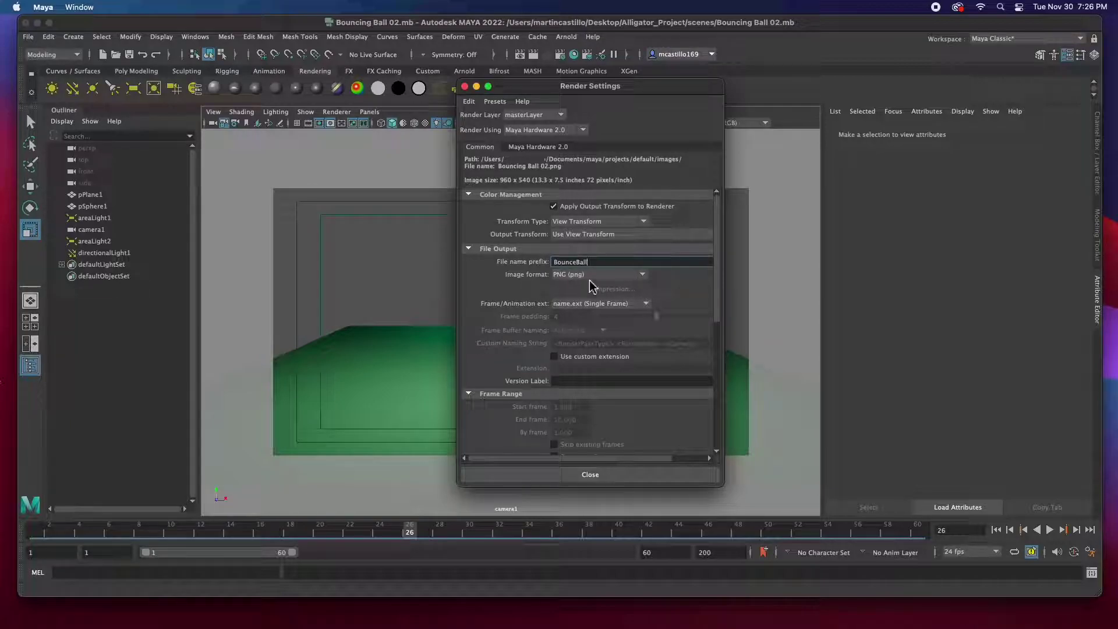
{"action": "left_click", "coordinate": [593, 276]}
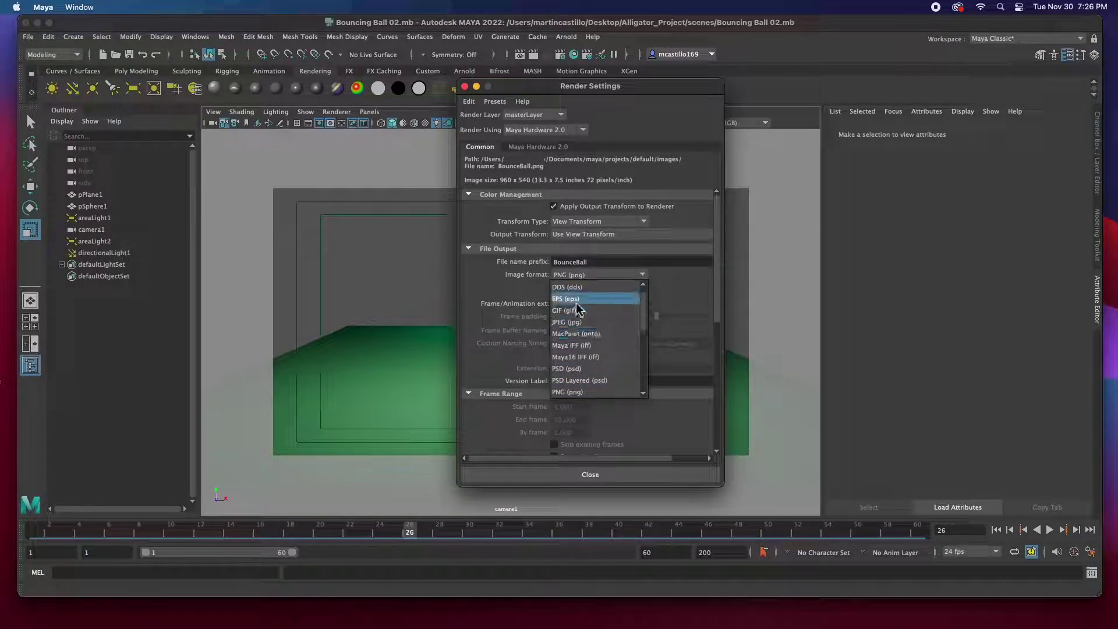
{"action": "left_click", "coordinate": [572, 324]}
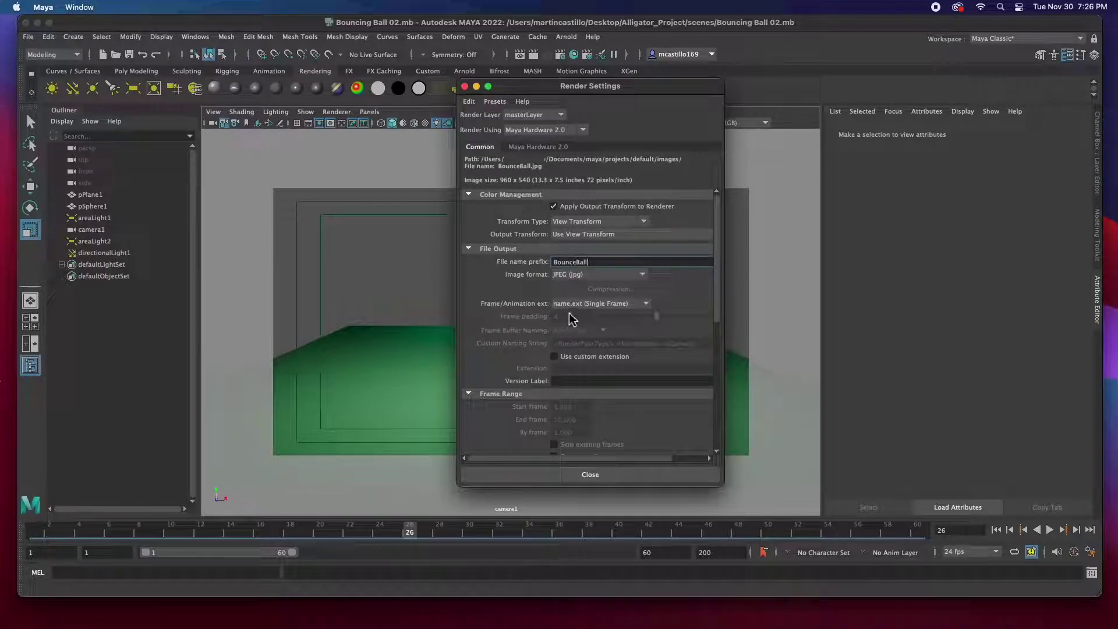
{"action": "left_click", "coordinate": [641, 308]}
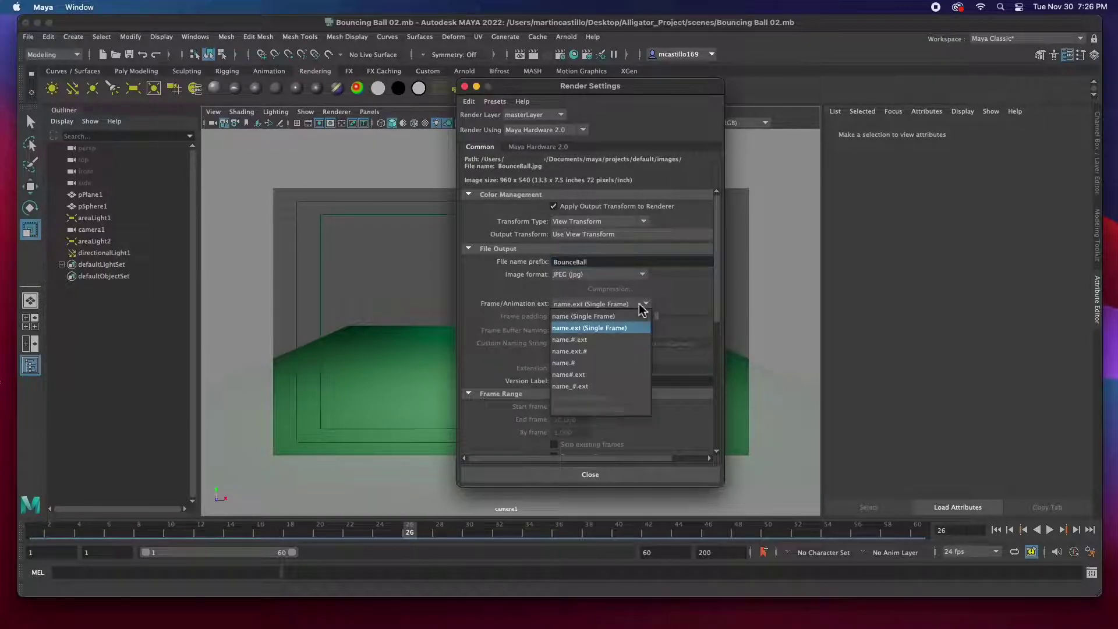
- Use the name_#.ext frame extension with frame padding reduced from 4 to 2
{"action": "left_click", "coordinate": [585, 387]}
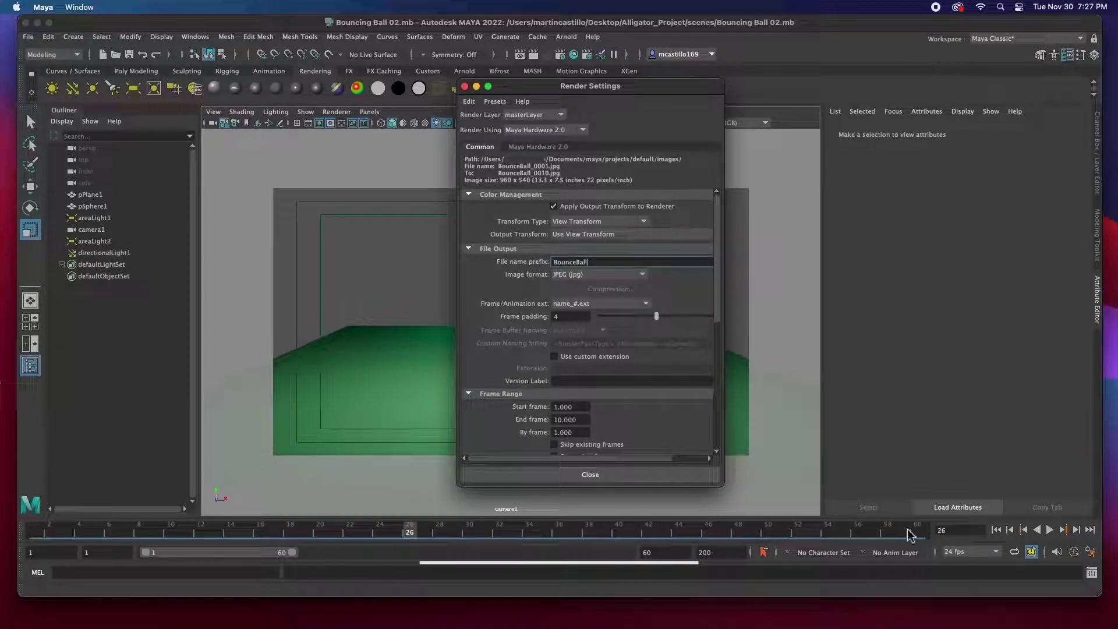
{"action": "left_click_drag", "start_coordinate": [658, 315], "coordinate": [627, 316]}
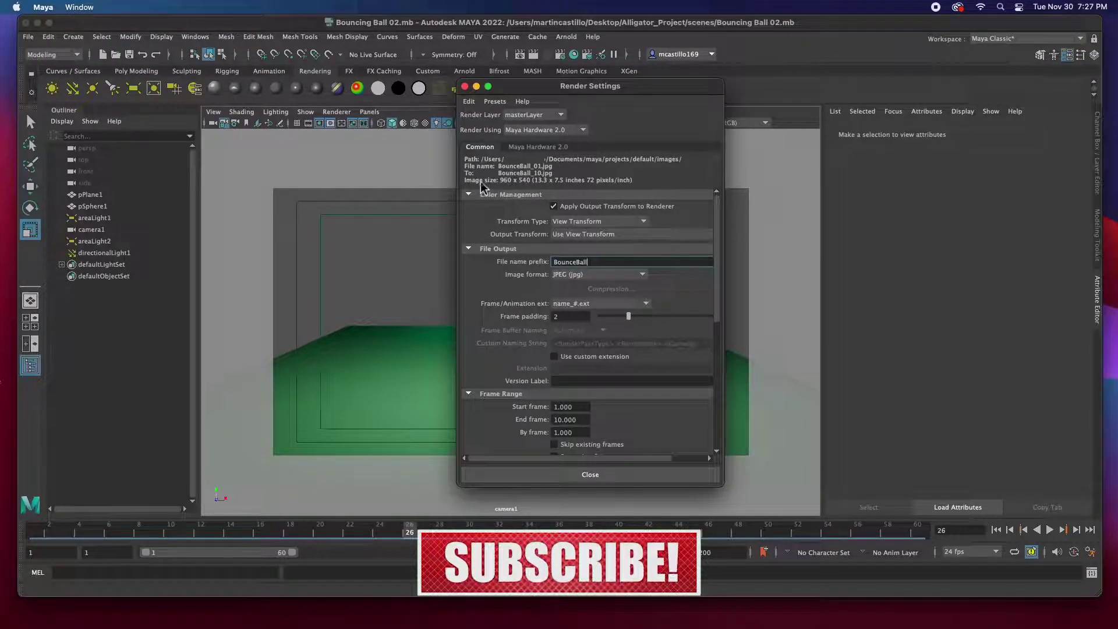
{"action": "scroll", "coordinate": [605, 358], "scroll_direction": "down", "scroll_amount": 3}
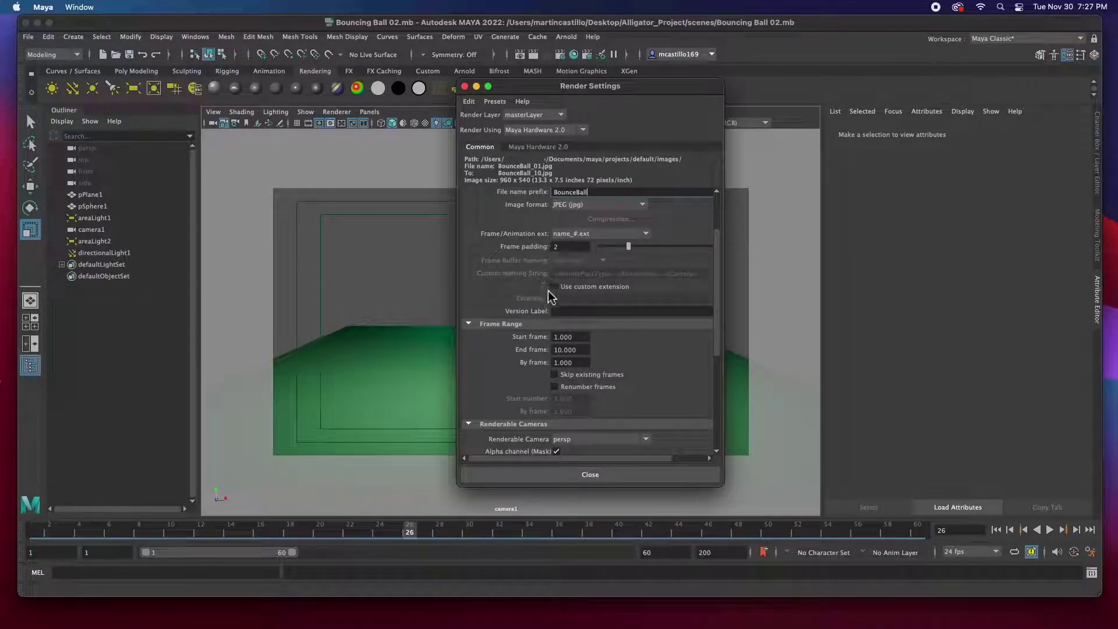
- Set the render range to start frame 1, end frame 60, by frame 1
{"action": "left_click", "coordinate": [572, 337]}
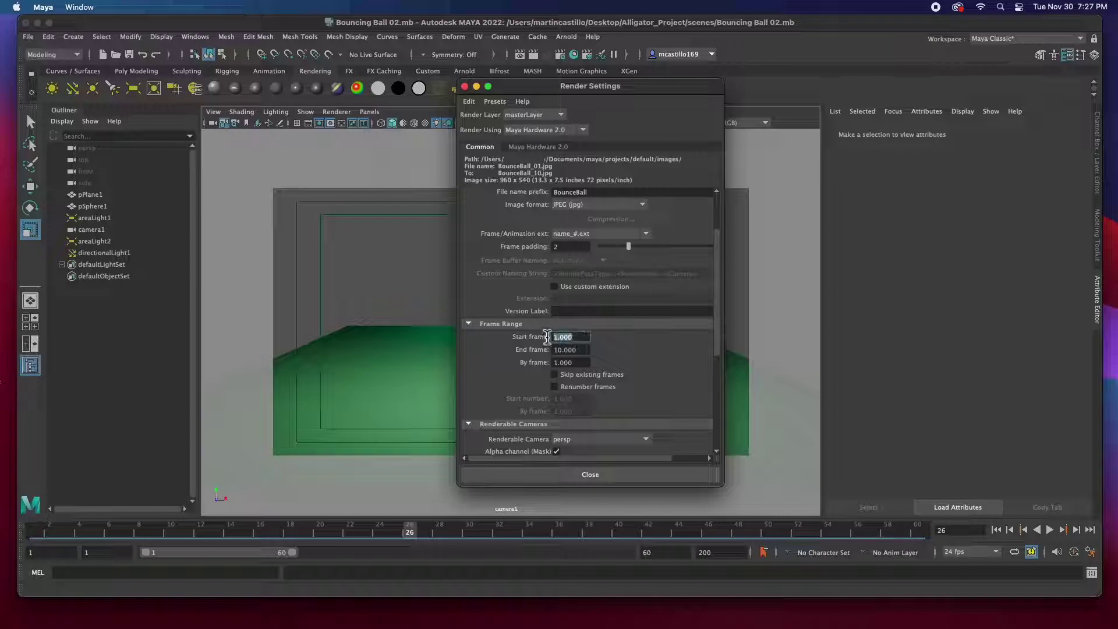
{"action": "left_click", "coordinate": [582, 350]}
{"action": "type", "text": "60"}
{"action": "left_click", "coordinate": [585, 363]}
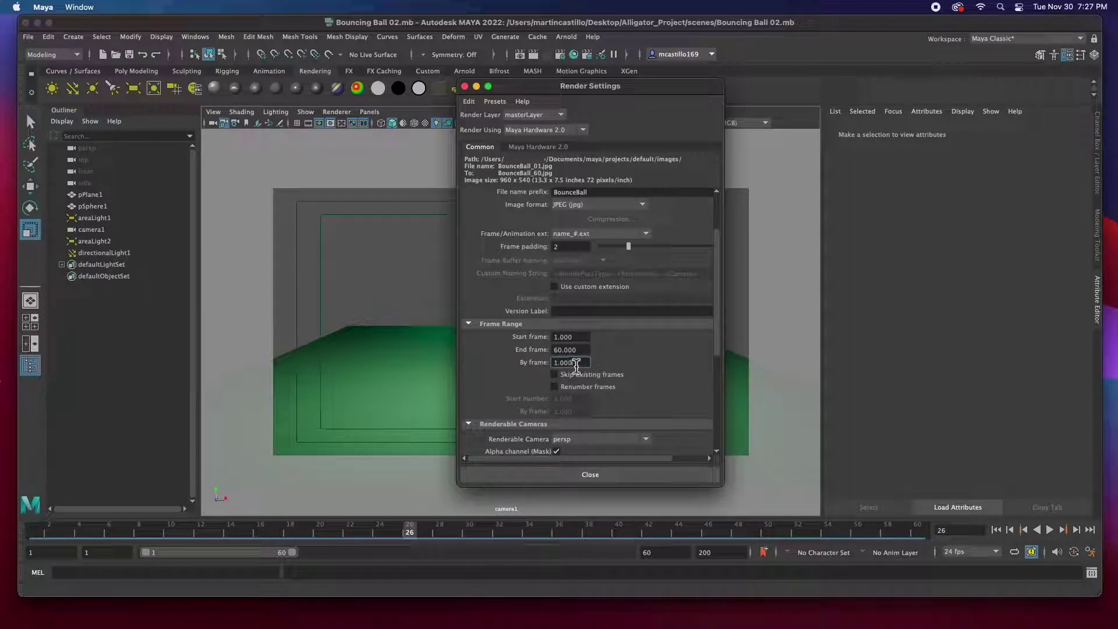
{"action": "left_click_drag", "start_coordinate": [579, 362], "coordinate": [540, 364]}
{"action": "type", "text": "2"}
{"action": "left_click_drag", "start_coordinate": [581, 366], "coordinate": [546, 365]}
{"action": "type", "text": "1"}
{"action": "scroll", "coordinate": [659, 392], "scroll_direction": "down", "scroll_amount": 3}
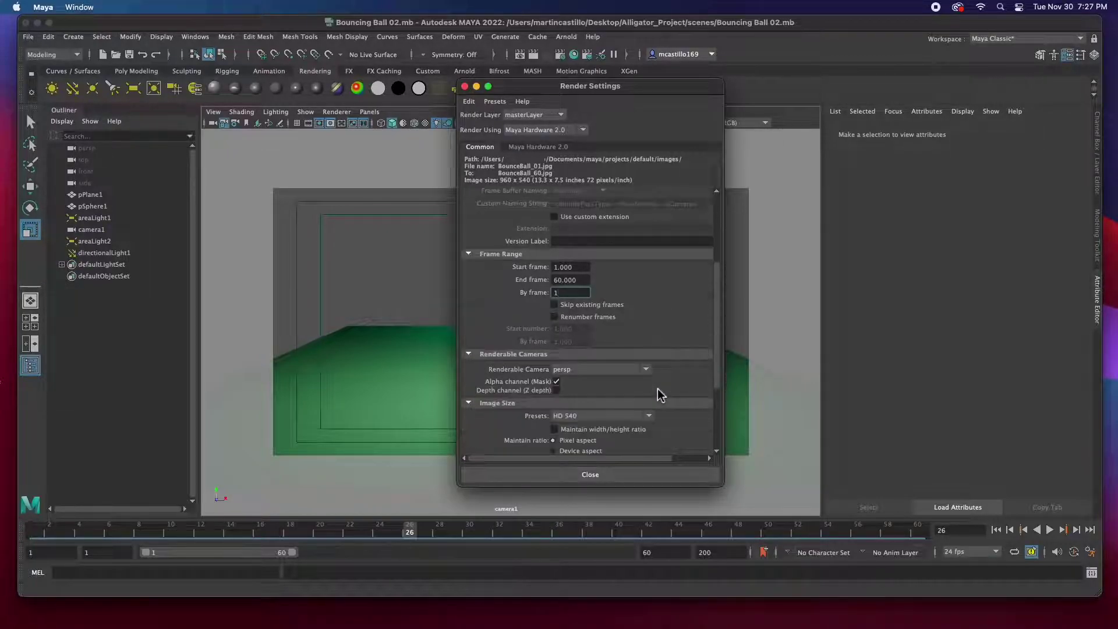
- Set the renderable camera to camera1 and the image size preset to HD 1080 (1920 x 1080)
{"action": "left_click", "coordinate": [575, 370]}
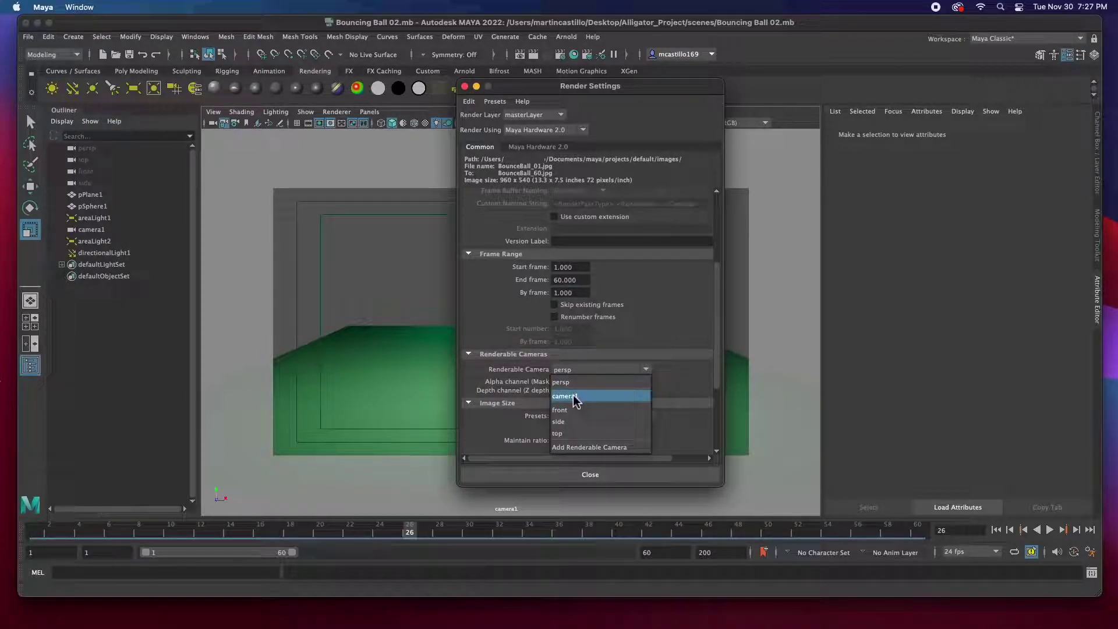
{"action": "left_click", "coordinate": [575, 397]}
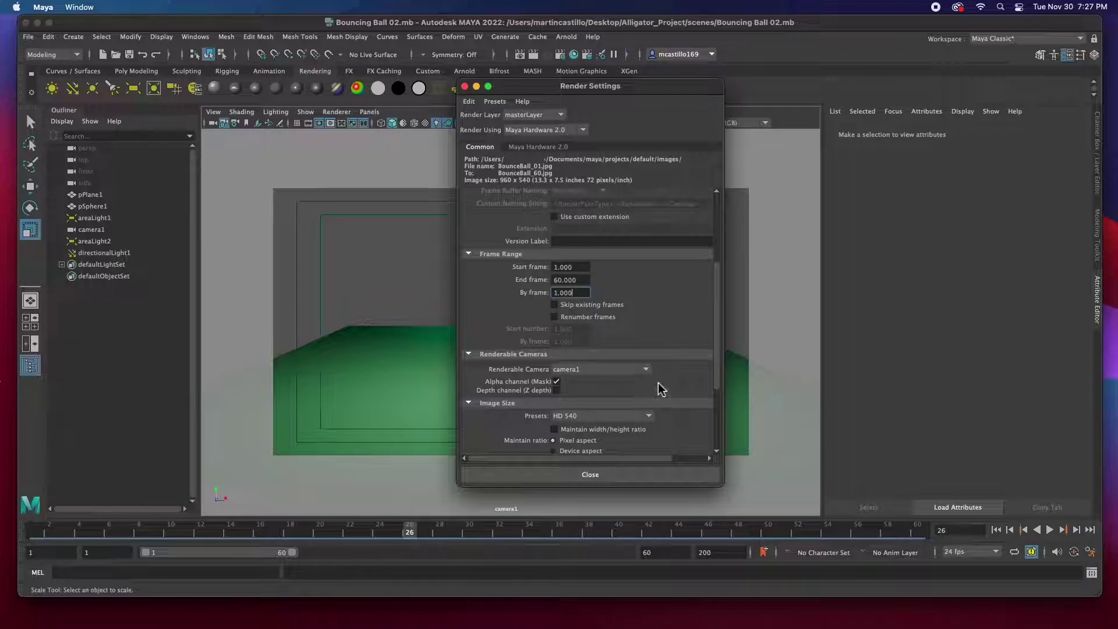
{"action": "scroll", "coordinate": [661, 389], "scroll_direction": "down", "scroll_amount": 3}
{"action": "left_click", "coordinate": [594, 347]}
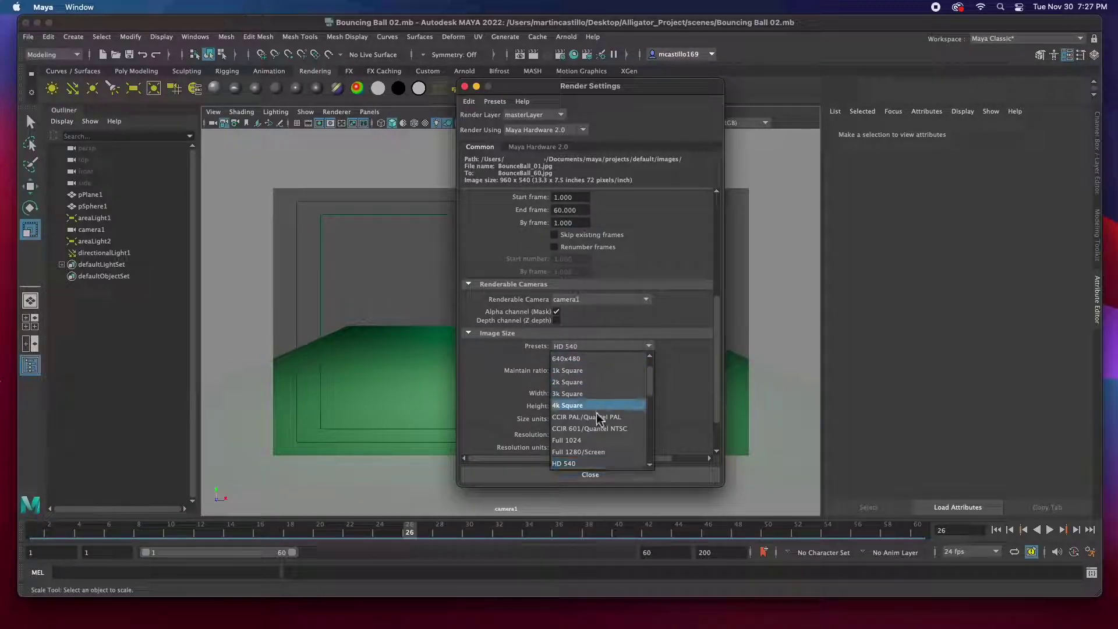
{"action": "scroll", "coordinate": [595, 418], "scroll_direction": "down", "scroll_amount": 3}
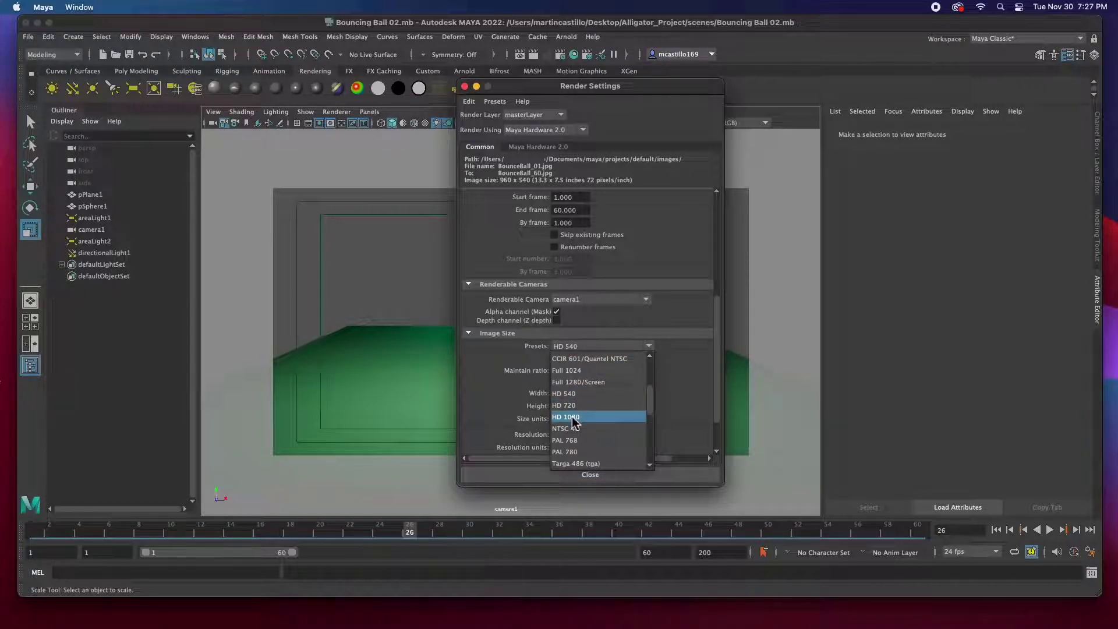
{"action": "left_click", "coordinate": [572, 417]}
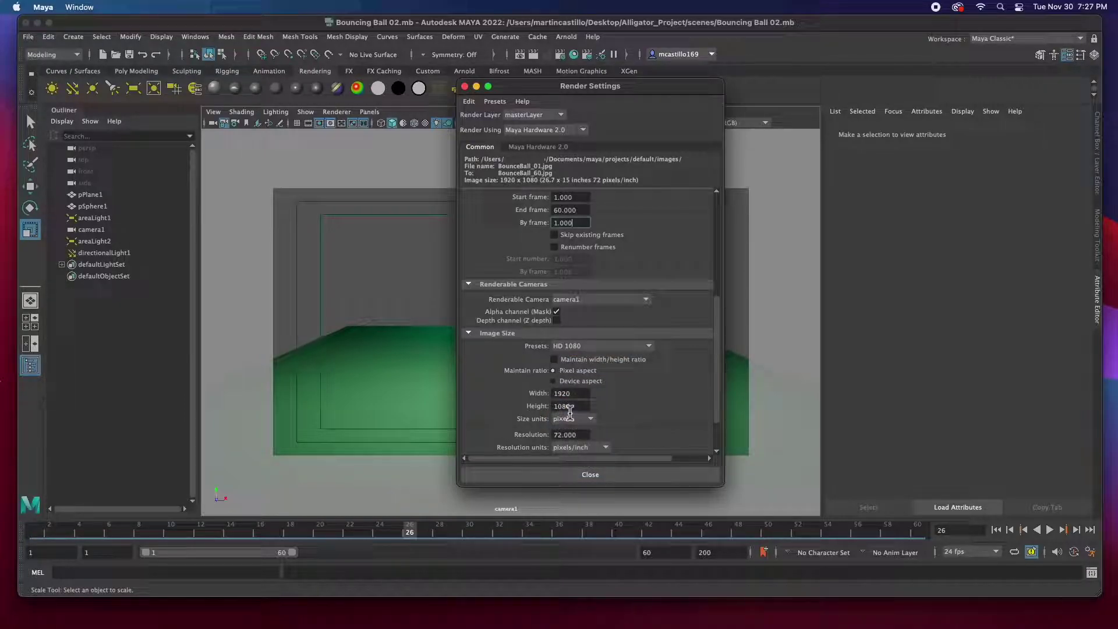
- Close Render Settings, leaving camera1's view with a 1920 x 1080 resolution gate
{"action": "left_click", "coordinate": [465, 86]}
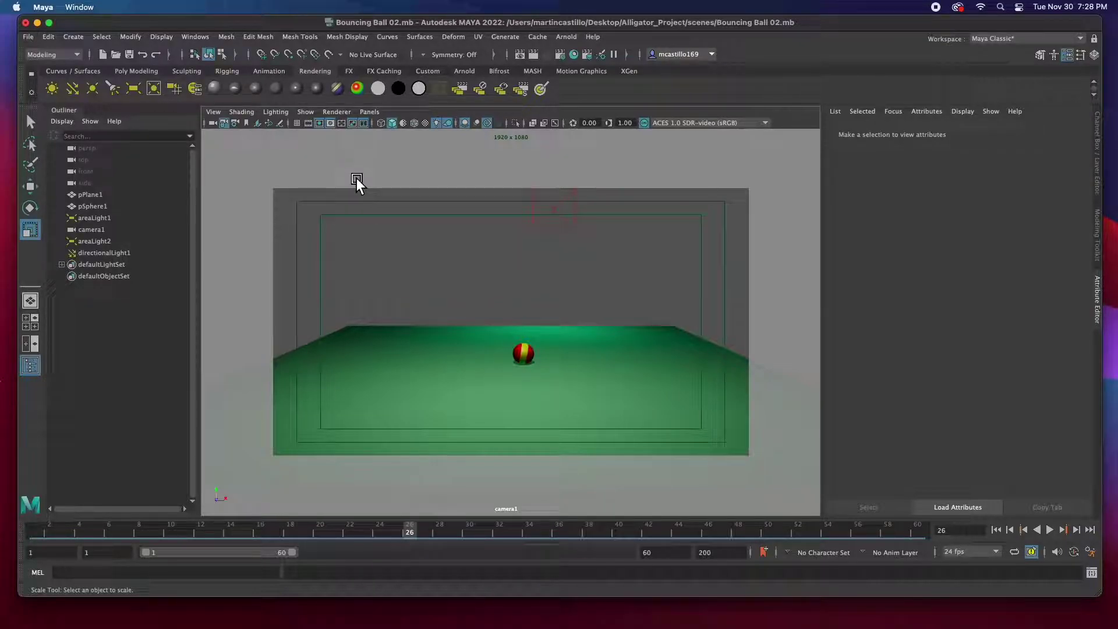
{"action": "left_click", "coordinate": [65, 55]}
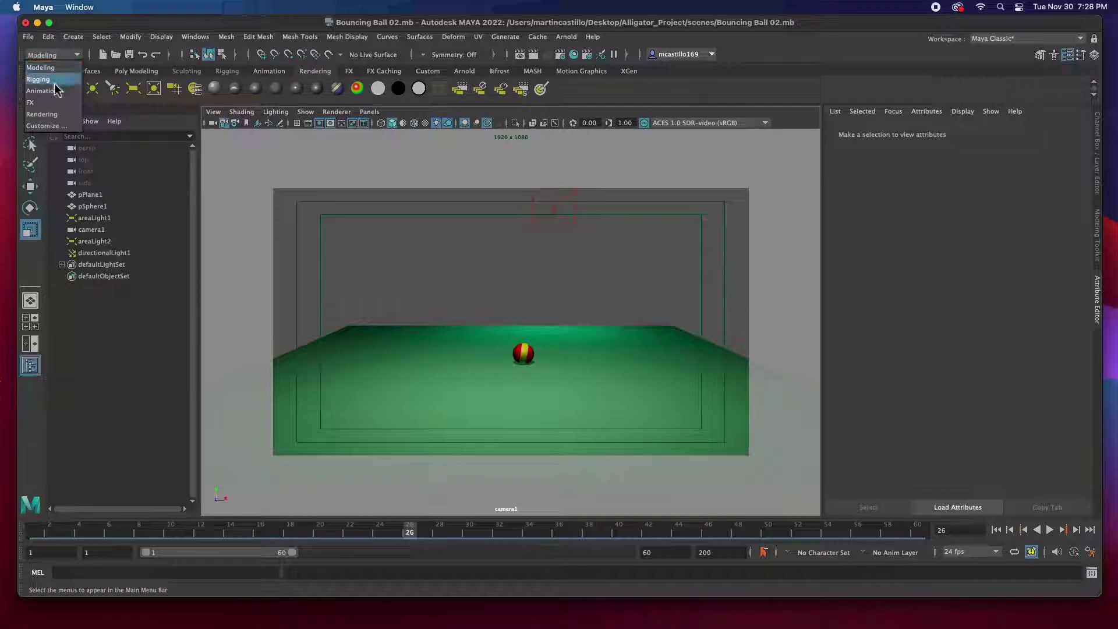
- From the Rendering menu set, batch render all frames of the animation
{"action": "left_click", "coordinate": [47, 115]}
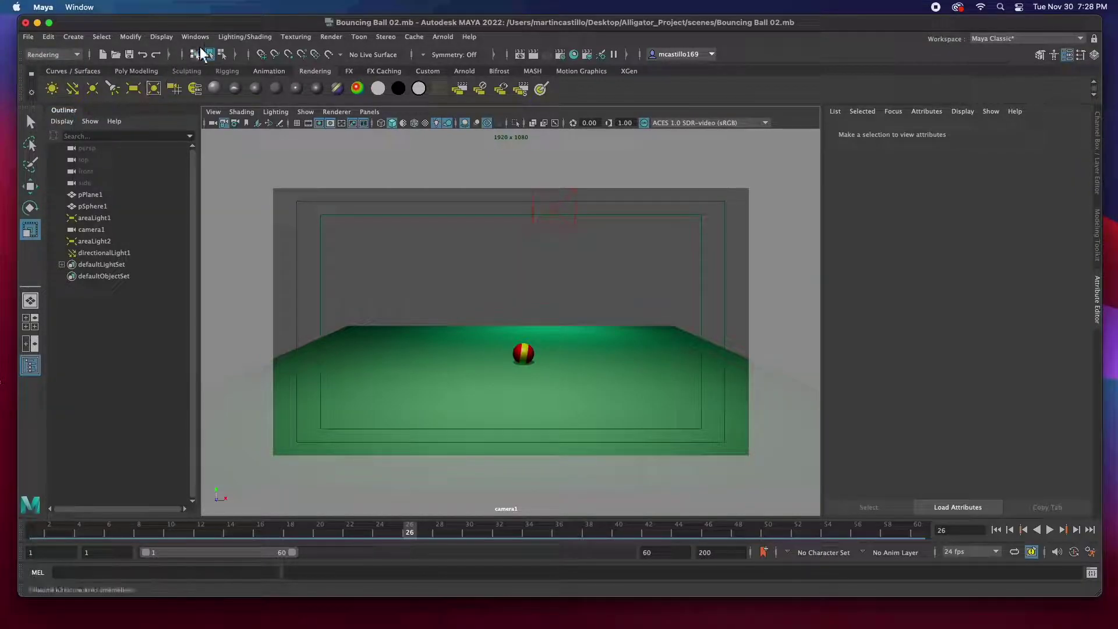
{"action": "left_click", "coordinate": [329, 38]}
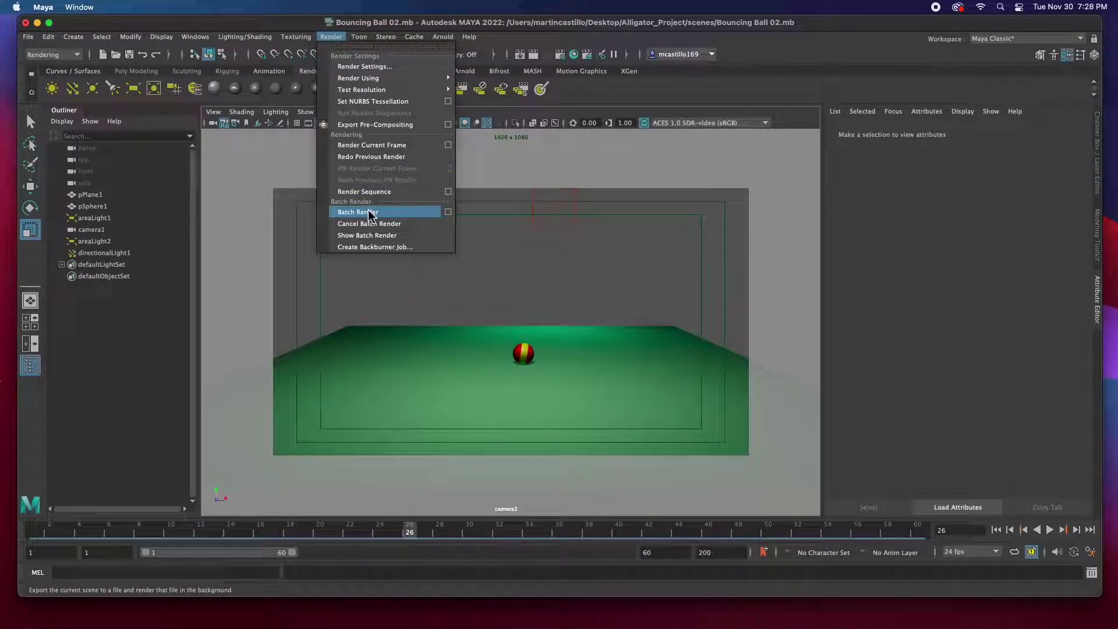
{"action": "left_click", "coordinate": [369, 213]}
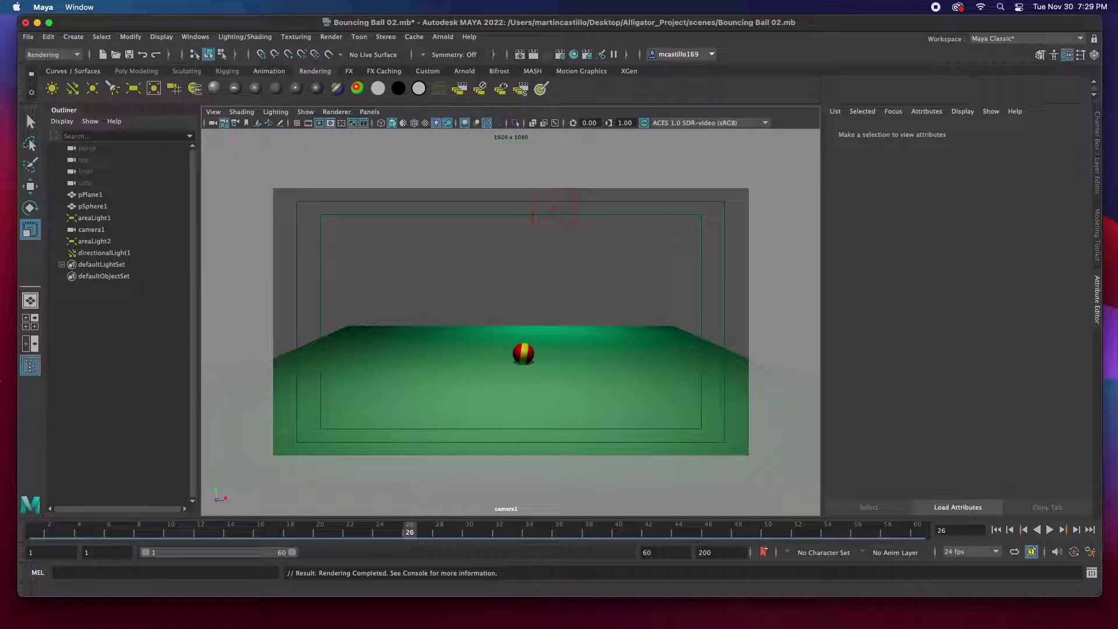
- In Finder, view the images folder listing BounceBall_01.jpg through BounceBall_60.jpg
{"action": "key", "text": "super+Tab"}
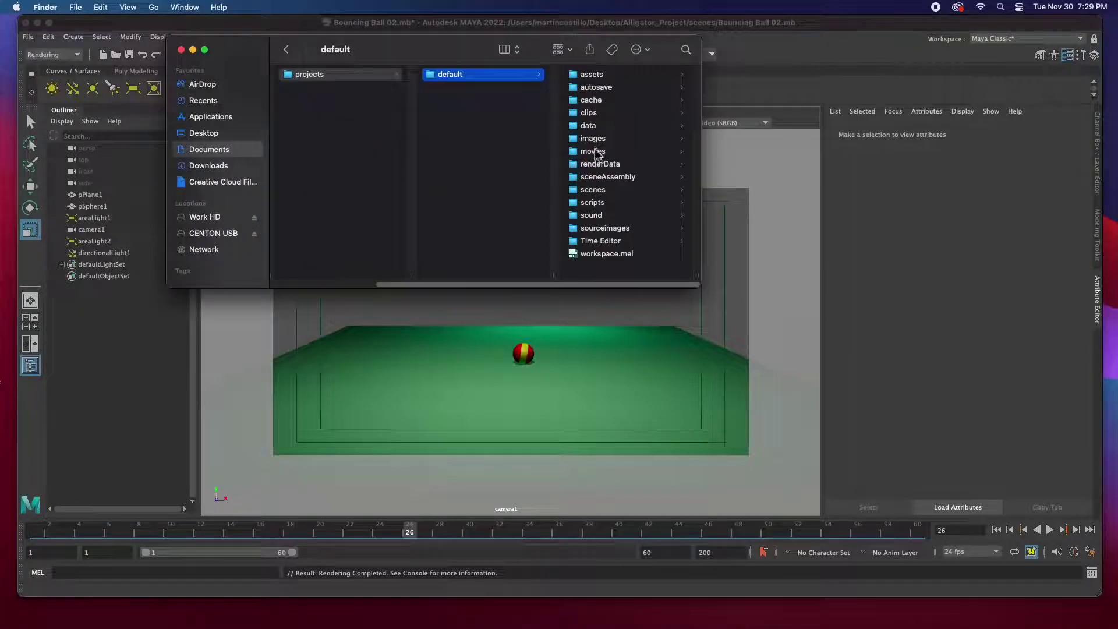
{"action": "left_click", "coordinate": [594, 140]}
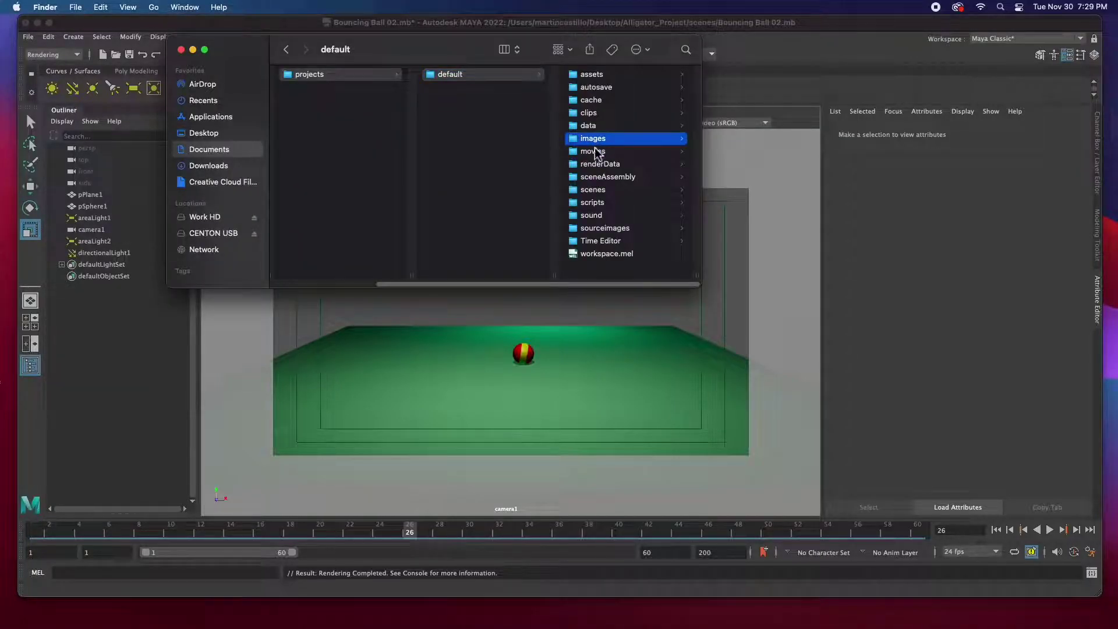
{"action": "scroll", "coordinate": [605, 209], "scroll_direction": "down", "scroll_amount": 15}
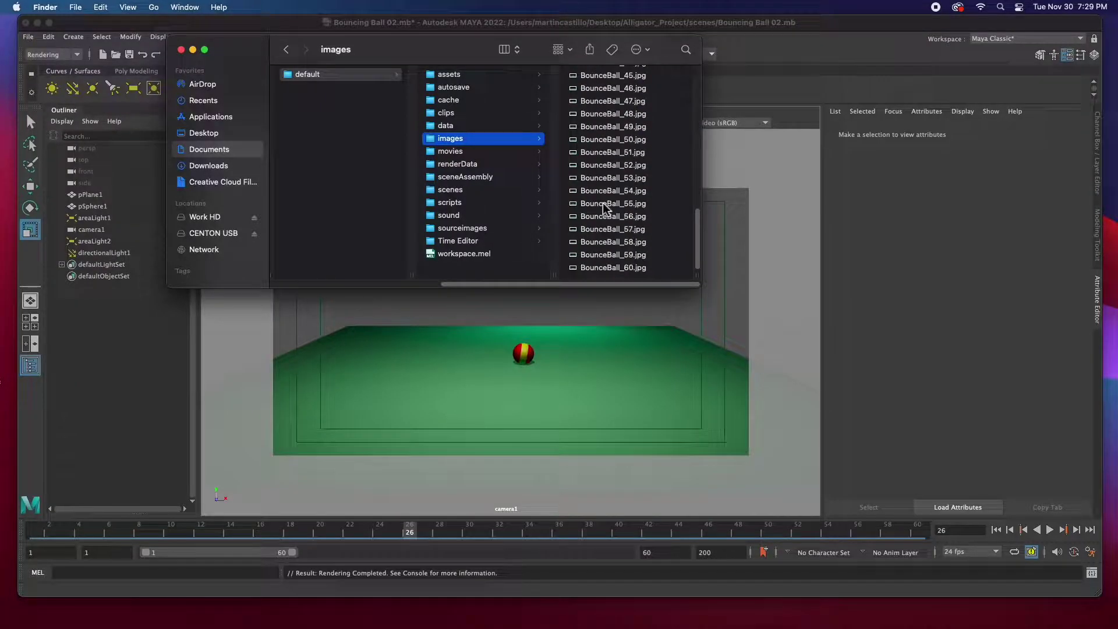
{"action": "scroll", "coordinate": [605, 208], "scroll_direction": "up", "scroll_amount": 15}
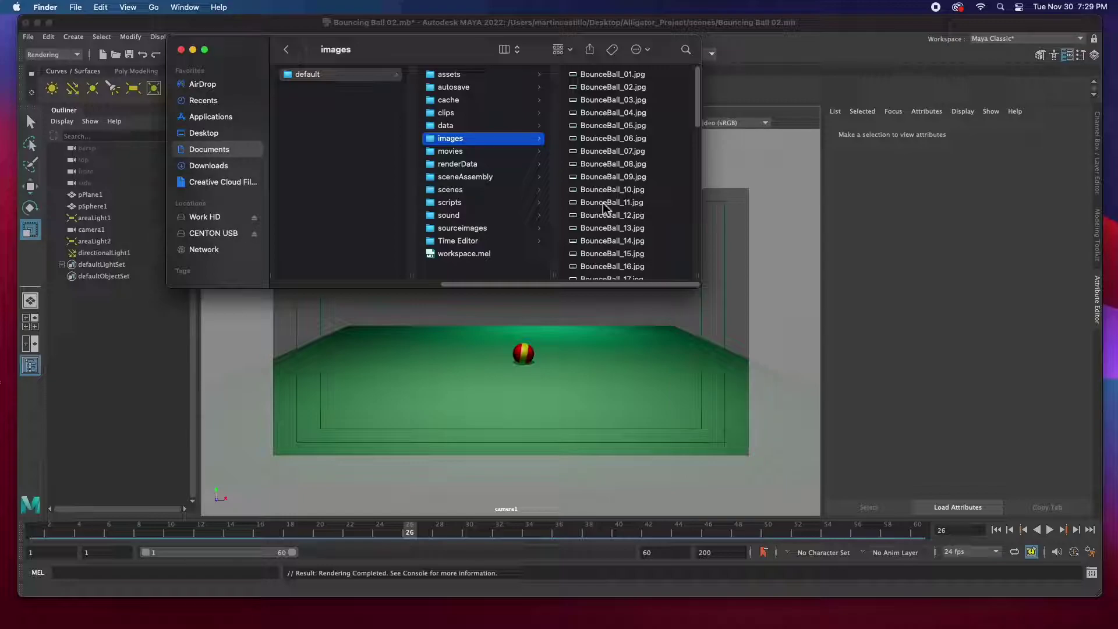
{"action": "mouse_move", "coordinate": [397, 622]}
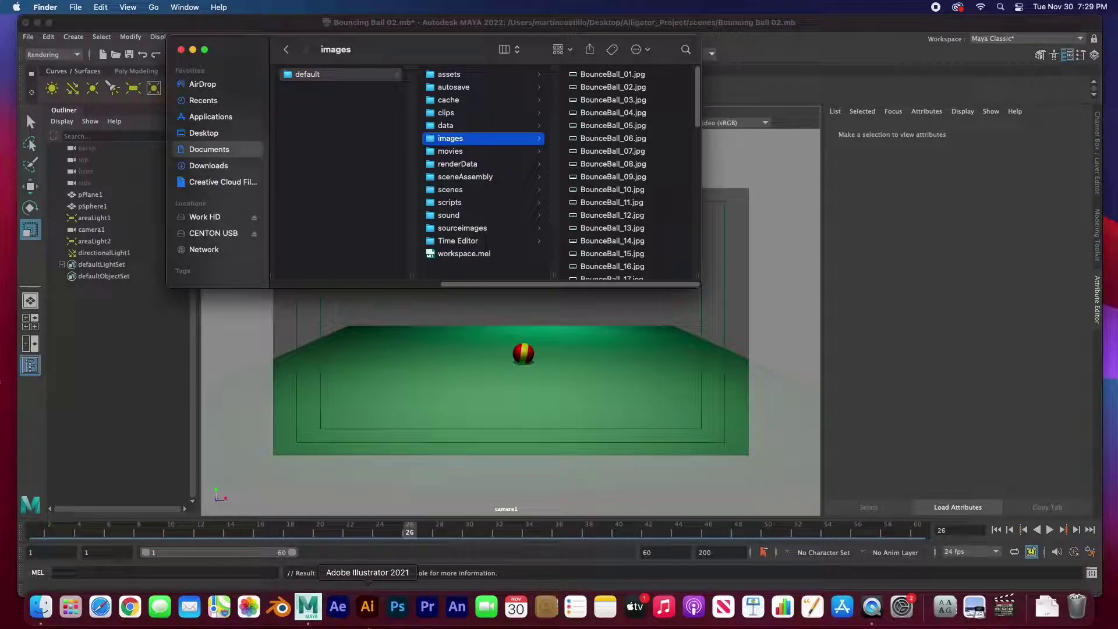
- Launch After Effects 2021 and create a new Untitled Project
{"action": "left_click", "coordinate": [340, 612]}
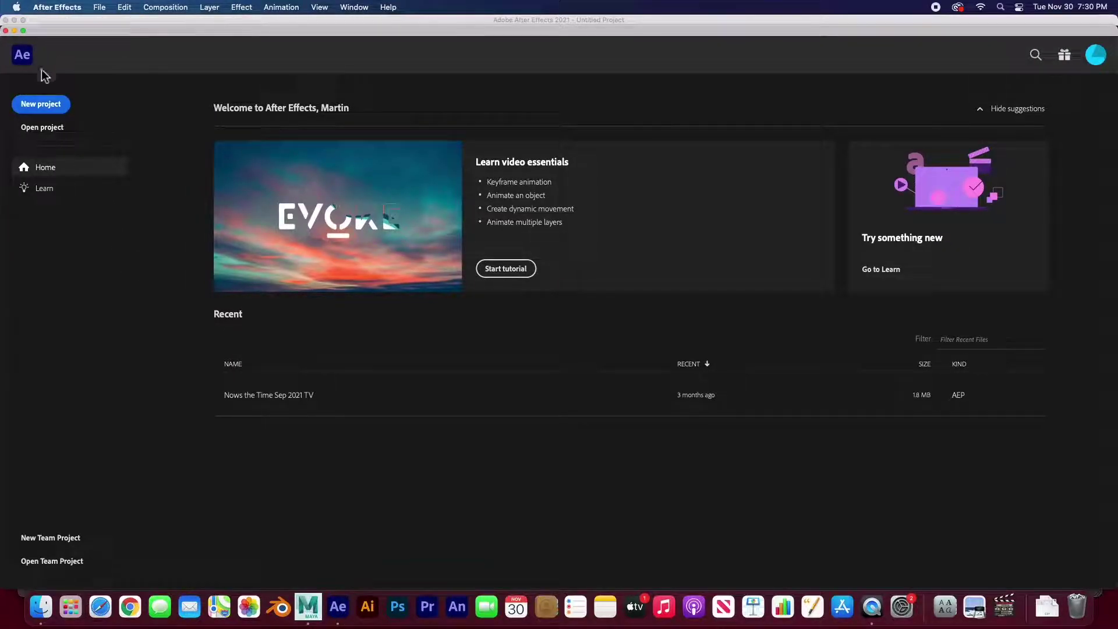
{"action": "left_click", "coordinate": [41, 106]}
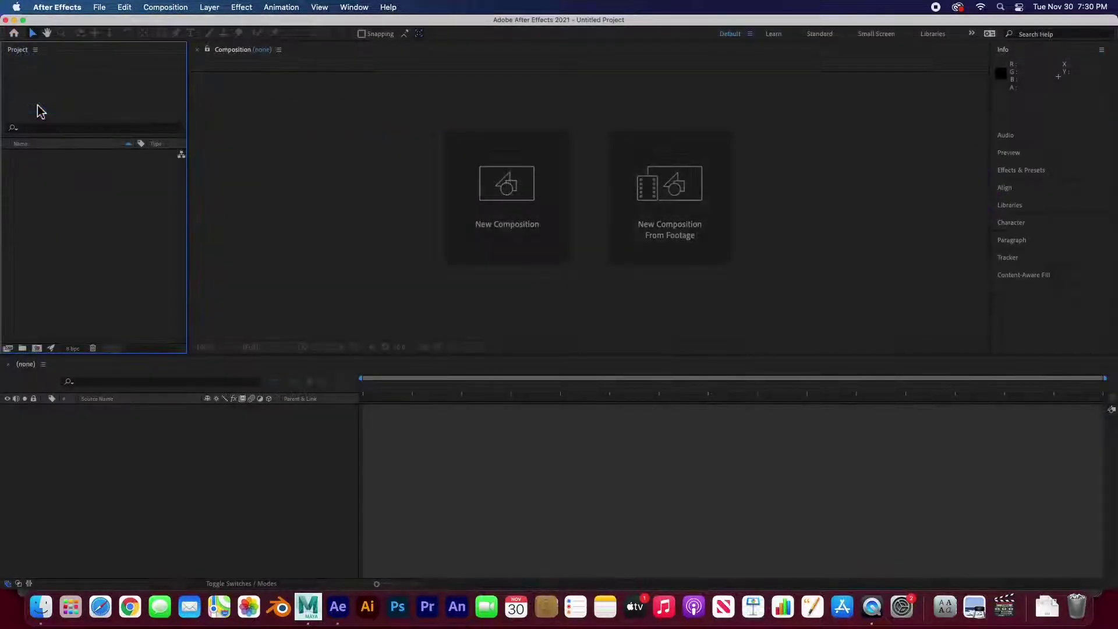
{"action": "right_click", "coordinate": [55, 208]}
- Import the first BounceBall frame as a JPEG sequence, BounceBall_[01-60].jpg
{"action": "mouse_move", "coordinate": [87, 262]}
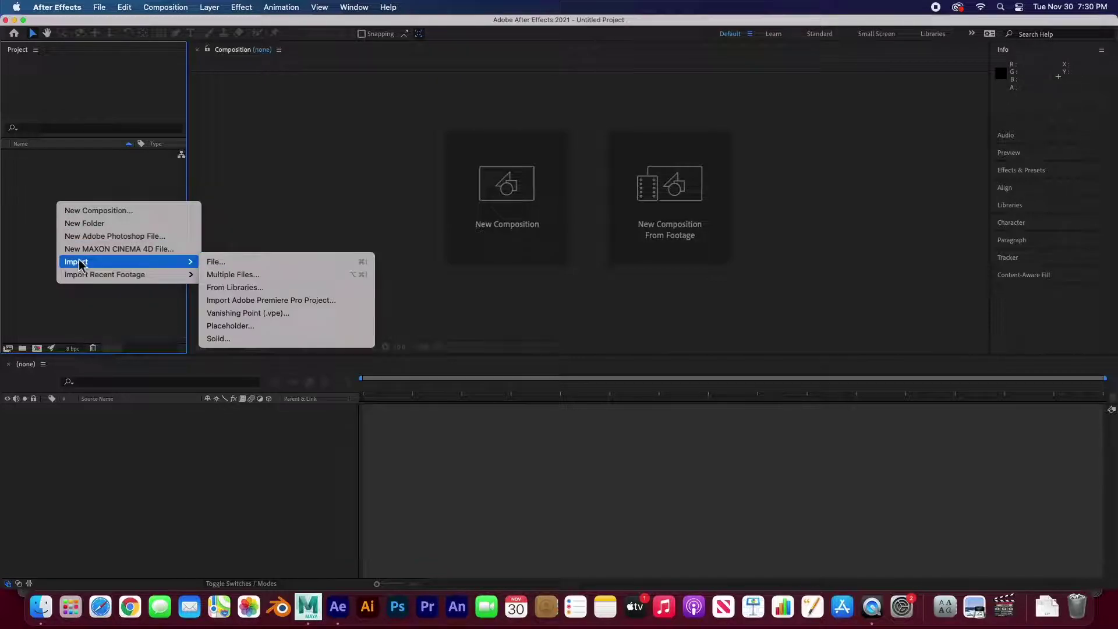
{"action": "left_click", "coordinate": [220, 263]}
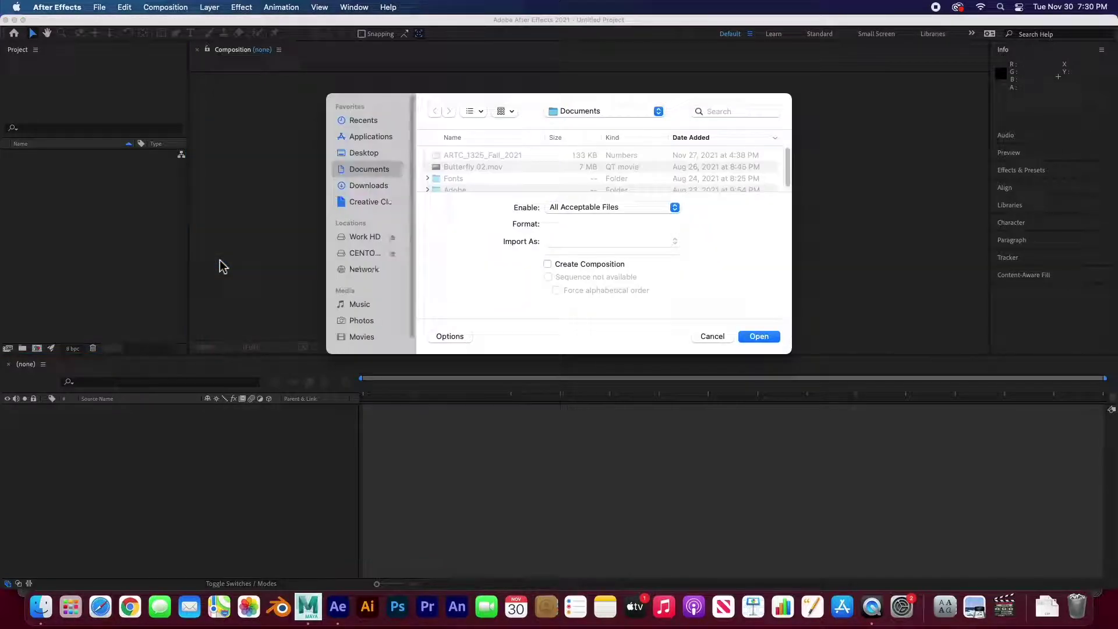
{"action": "double_click", "coordinate": [474, 163]}
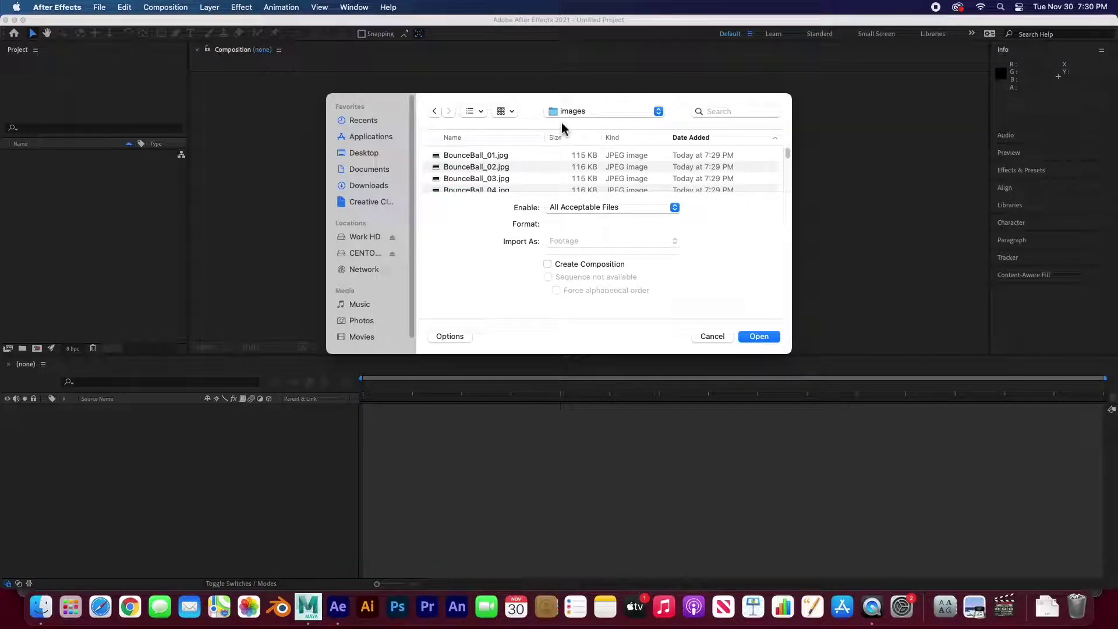
{"action": "left_click", "coordinate": [457, 157]}
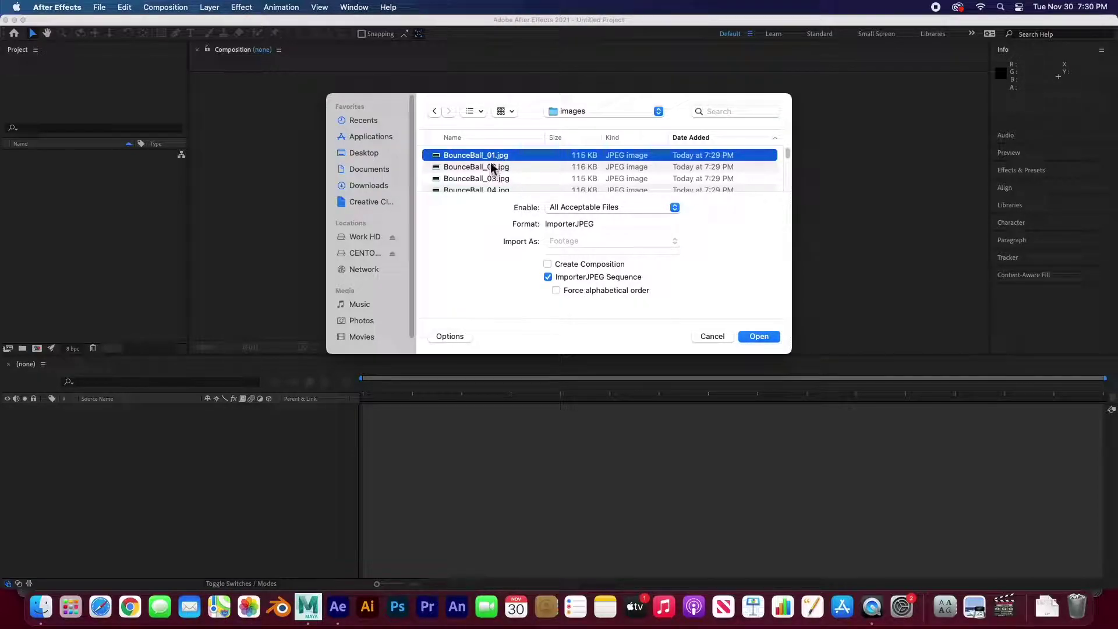
{"action": "left_click", "coordinate": [756, 336]}
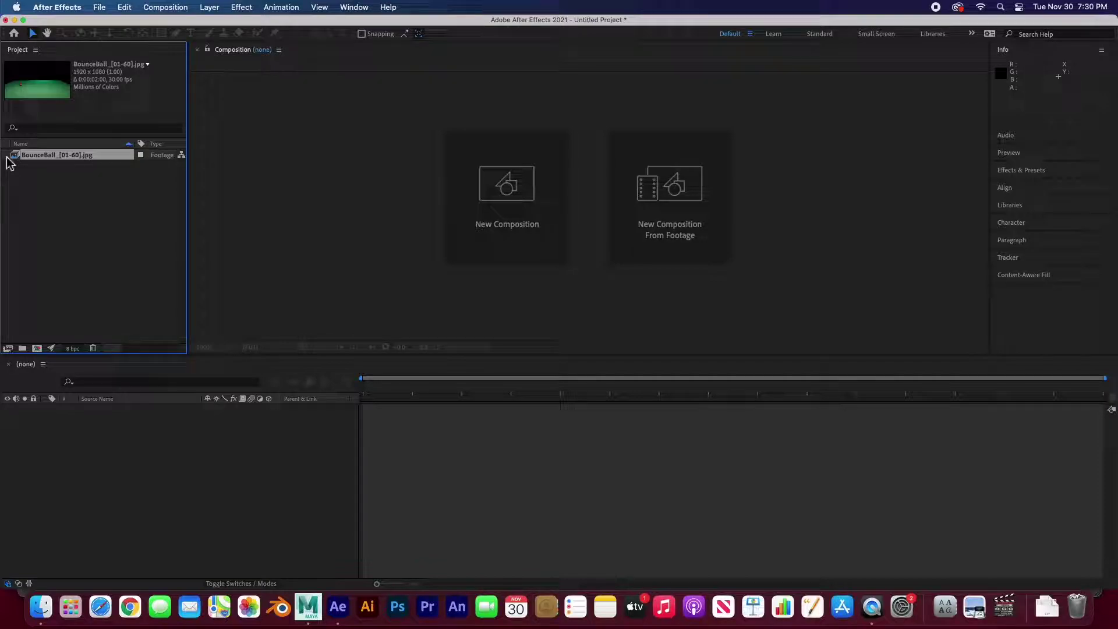
- Make a 1920 x 1080, 30 fps BounceBall comp from the footage and check its Composition Settings
{"action": "left_click_drag", "start_coordinate": [16, 157], "coordinate": [85, 437]}
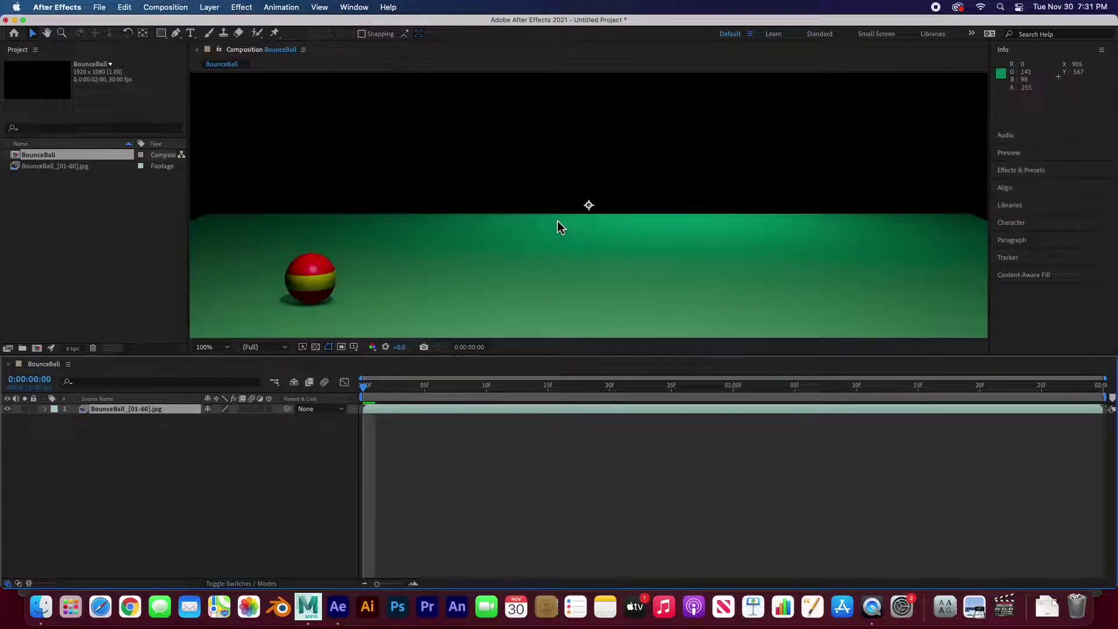
{"action": "key", "text": "comma"}
{"action": "key", "text": "comma"}
{"action": "key", "text": "comma"}
{"action": "key", "text": "comma"}
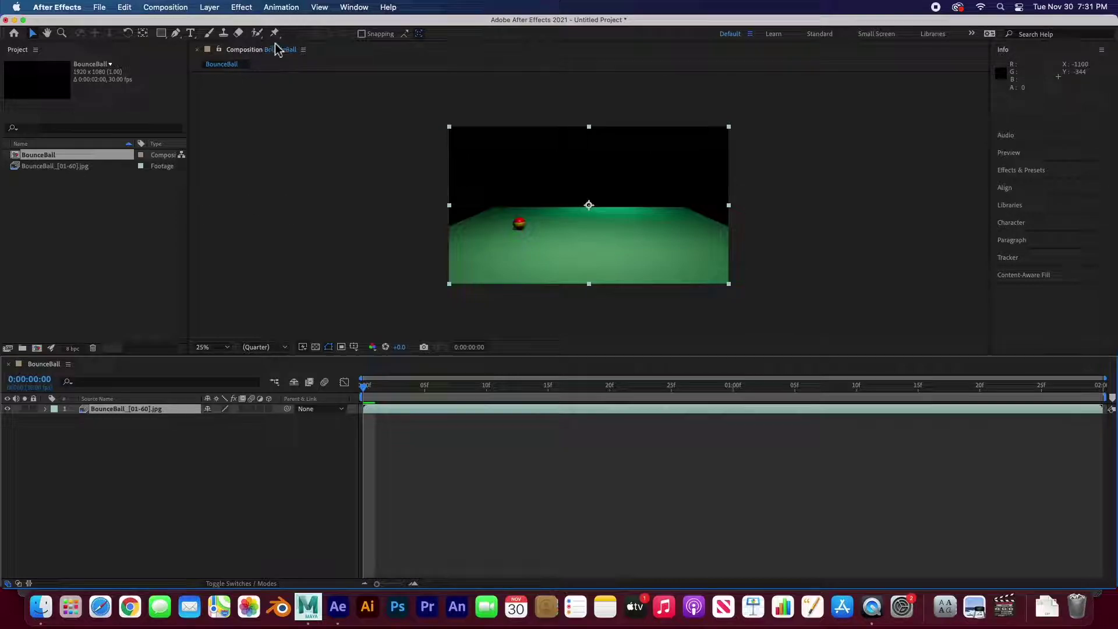
{"action": "left_click", "coordinate": [163, 8]}
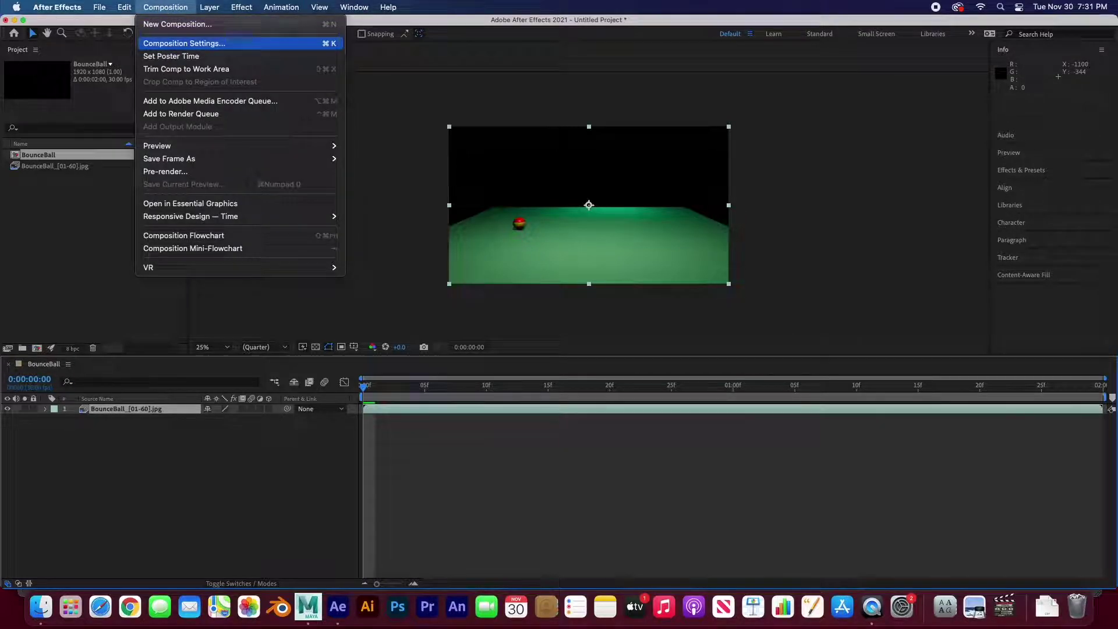
{"action": "left_click", "coordinate": [184, 43]}
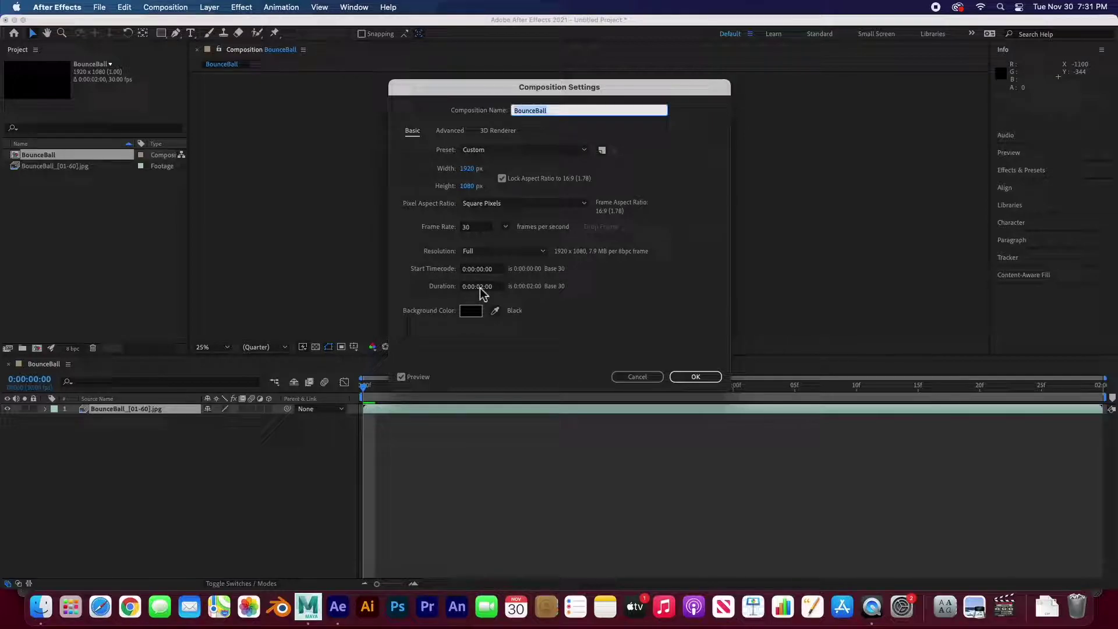
{"action": "left_click", "coordinate": [638, 376]}
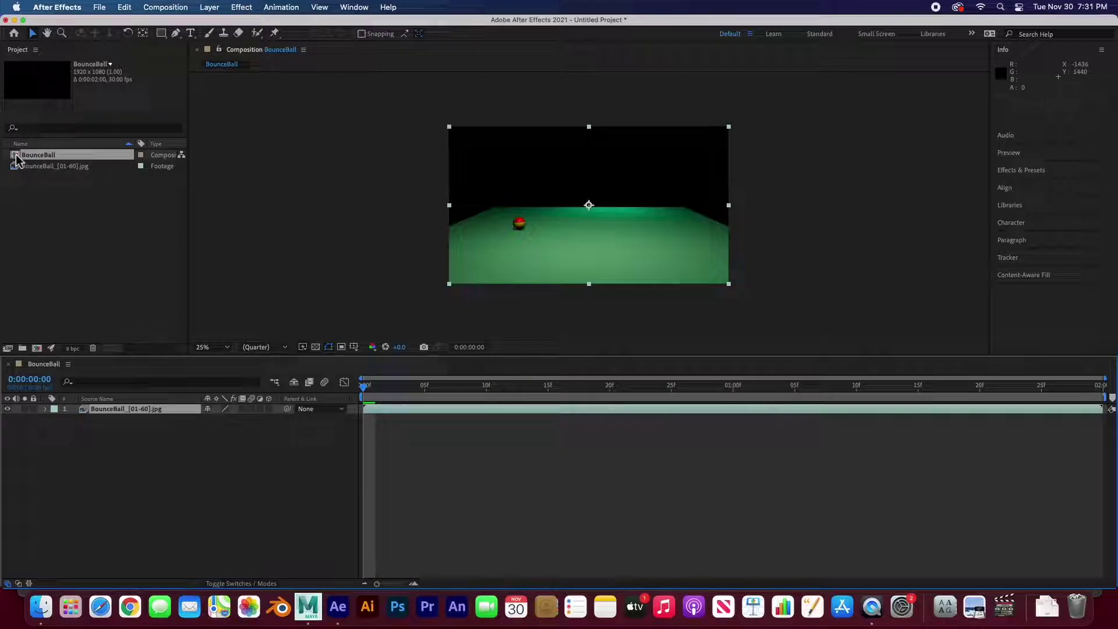
- Replace the 30 fps BounceBall comp with a new one from the footage reinterpreted at 24 fps
{"action": "left_click_drag", "start_coordinate": [15, 159], "coordinate": [93, 349]}
{"action": "left_click", "coordinate": [635, 325]}
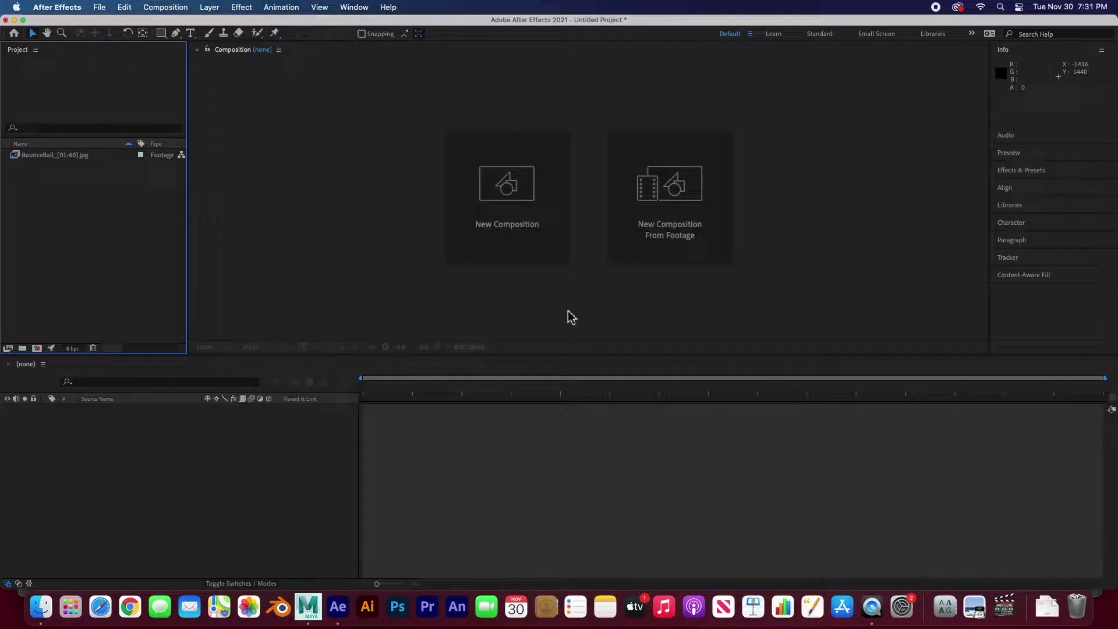
{"action": "left_click", "coordinate": [50, 156]}
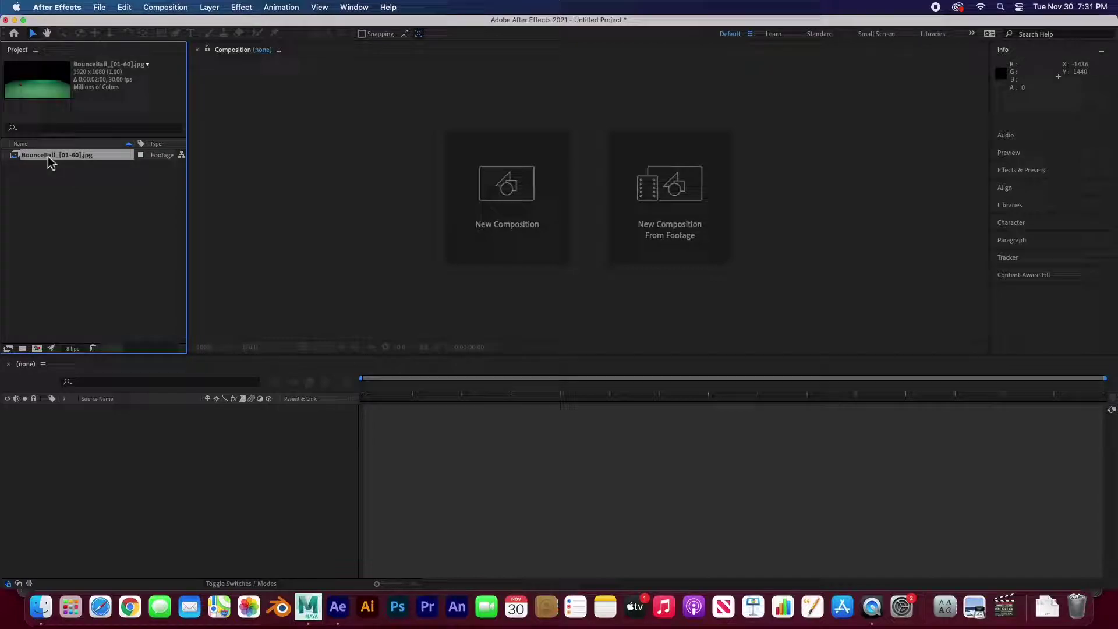
{"action": "right_click", "coordinate": [48, 157]}
{"action": "mouse_move", "coordinate": [81, 248]}
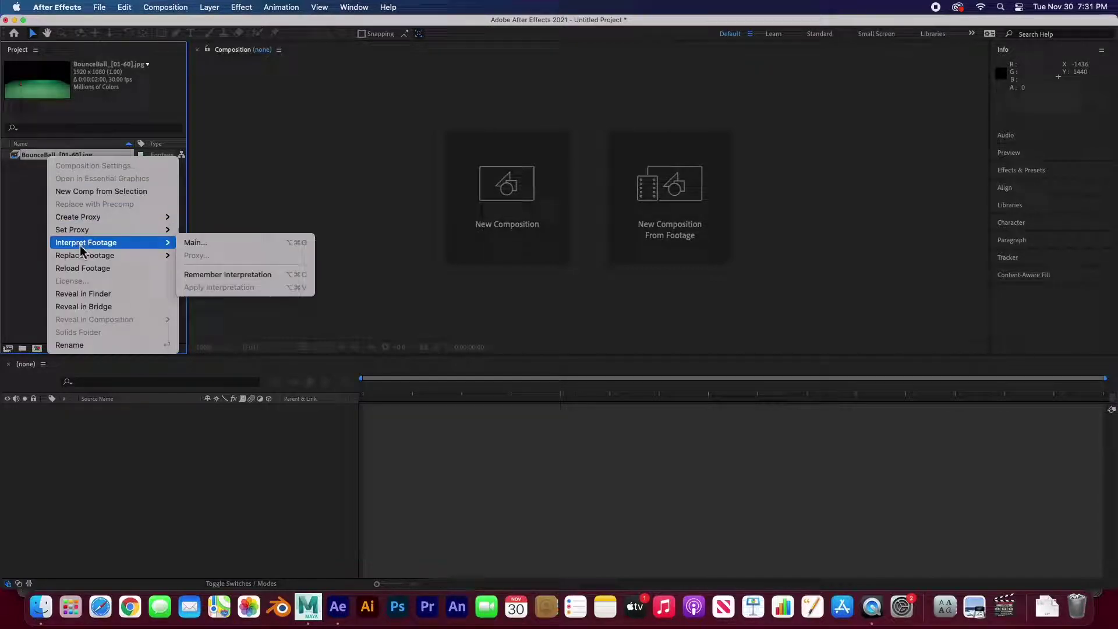
{"action": "left_click", "coordinate": [209, 245]}
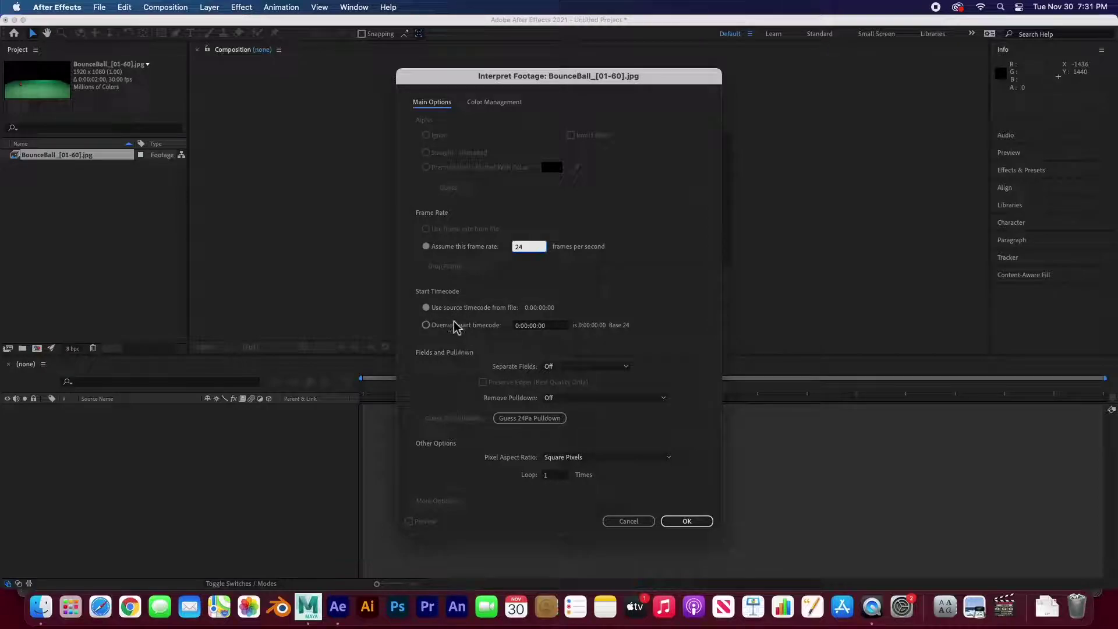
{"action": "left_click", "coordinate": [642, 525]}
{"action": "left_click", "coordinate": [686, 520]}
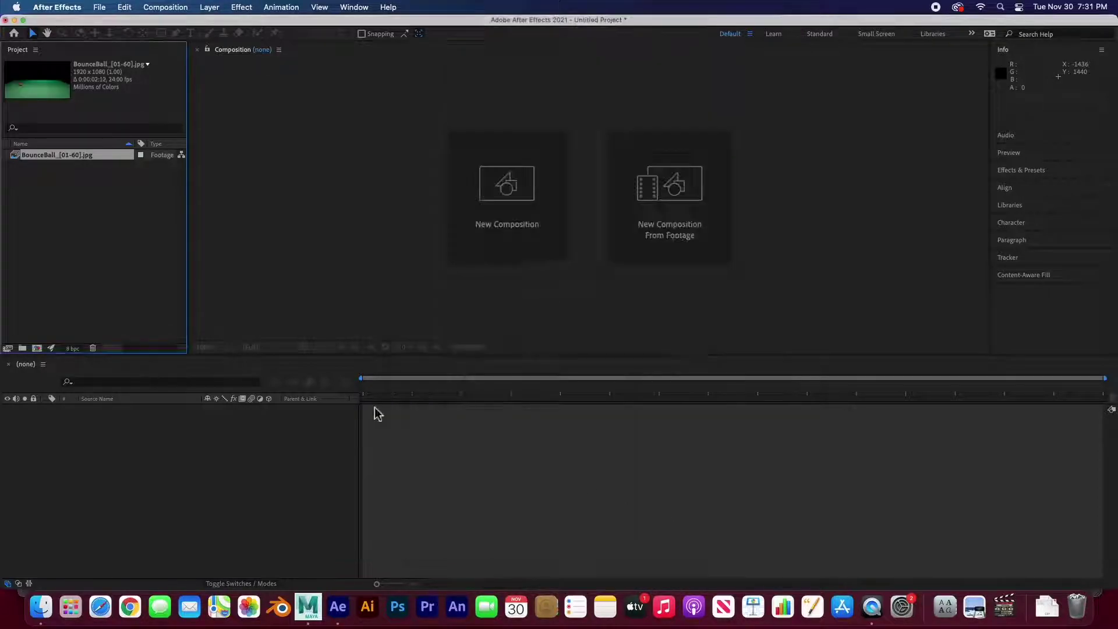
{"action": "left_click_drag", "start_coordinate": [16, 157], "coordinate": [113, 454]}
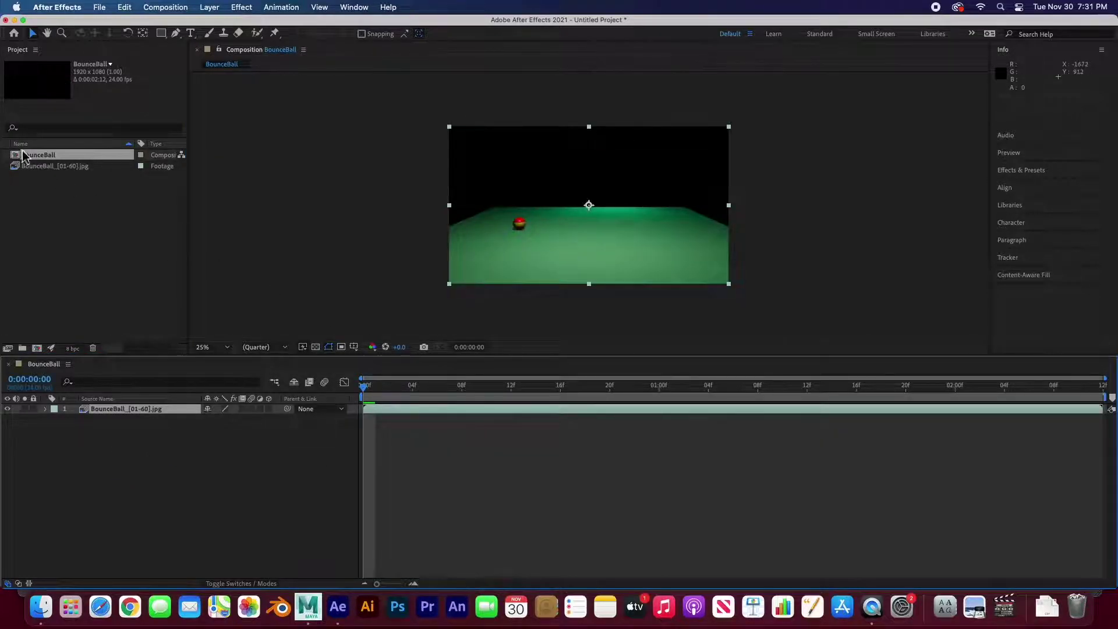
{"action": "left_click", "coordinate": [163, 7]}
{"action": "left_click", "coordinate": [164, 43]}
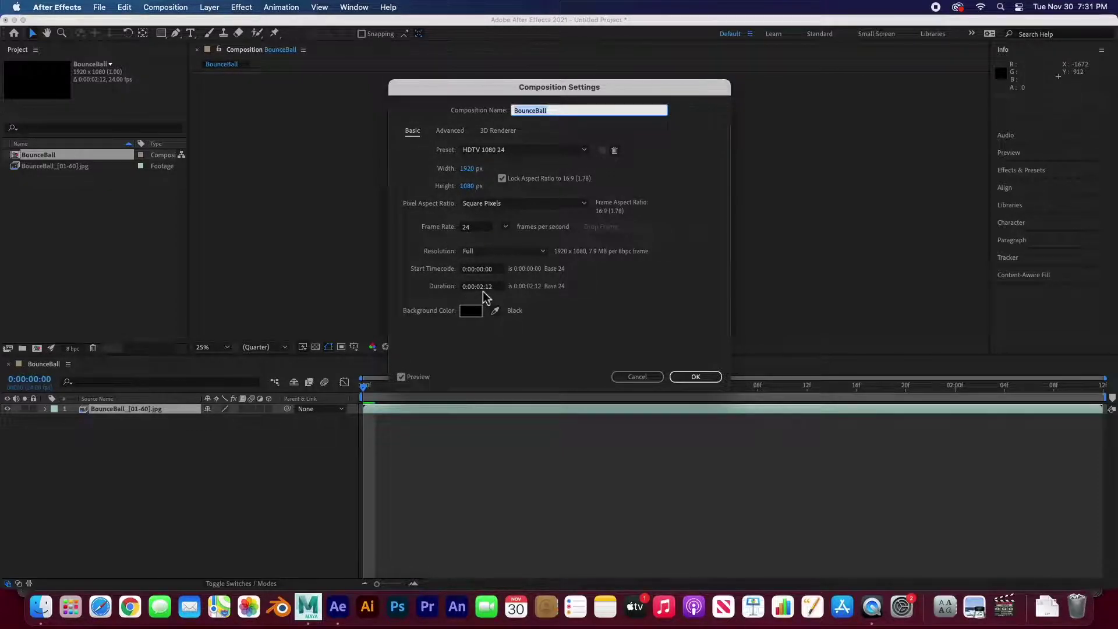
{"action": "left_click", "coordinate": [693, 376]}
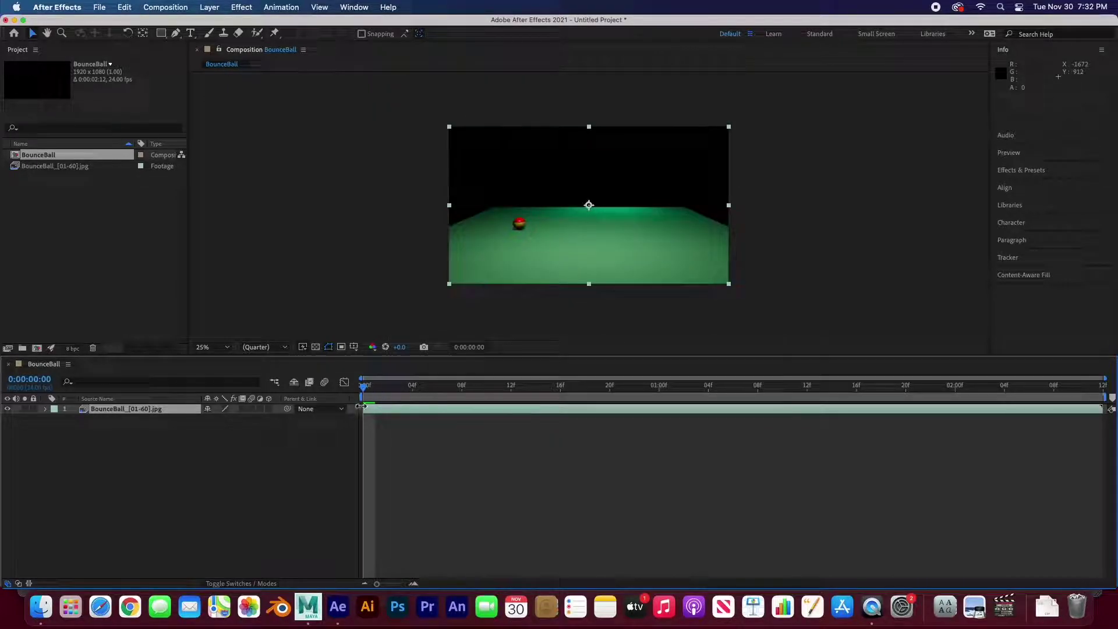
{"action": "key", "text": "space"}
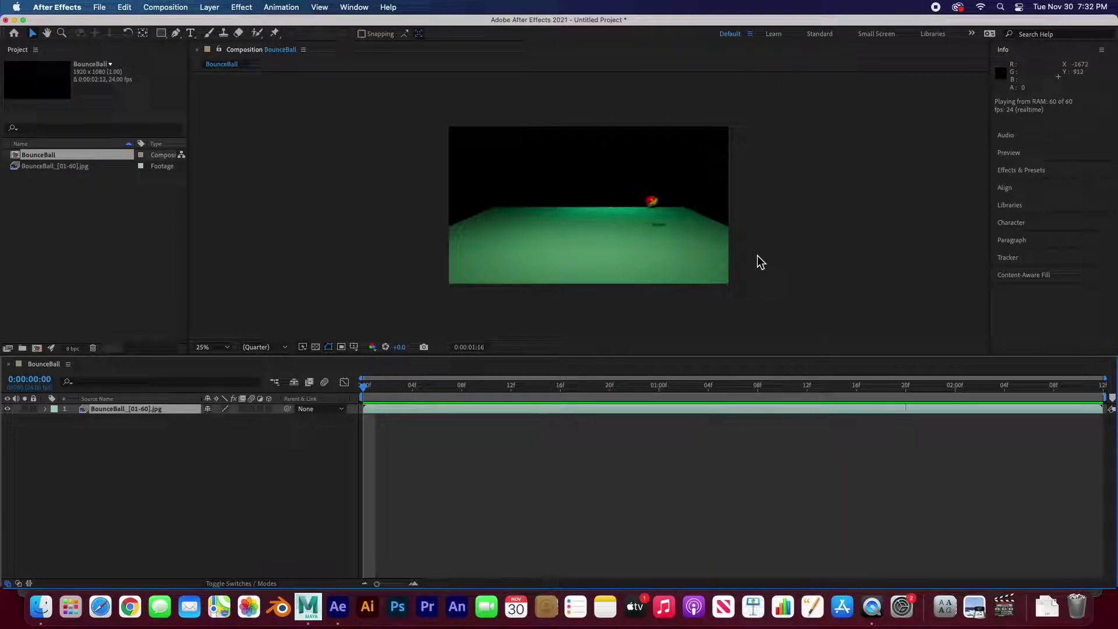
{"action": "key", "text": "space"}
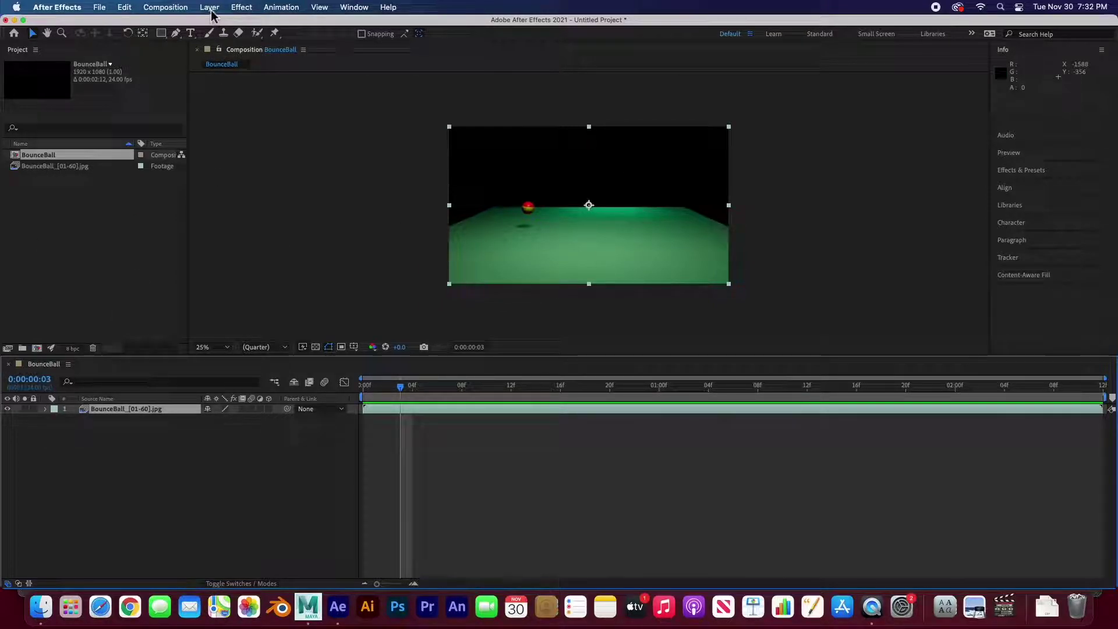
- Add the BounceBall composition to the Adobe Media Encoder queue as an H.264 job
{"action": "left_click", "coordinate": [99, 7]}
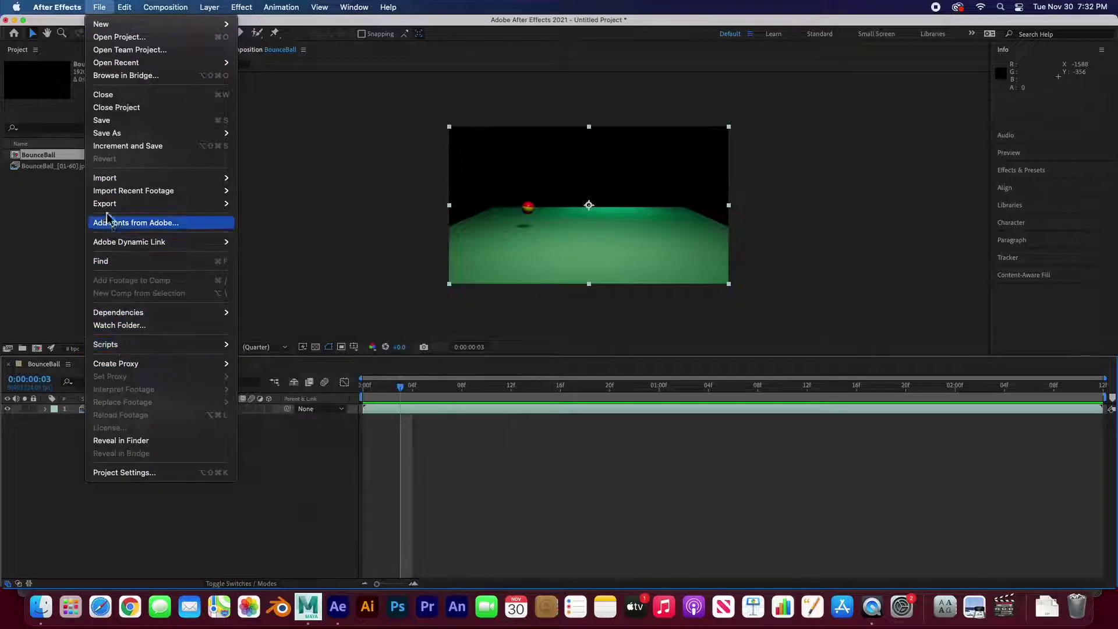
{"action": "mouse_move", "coordinate": [105, 197]}
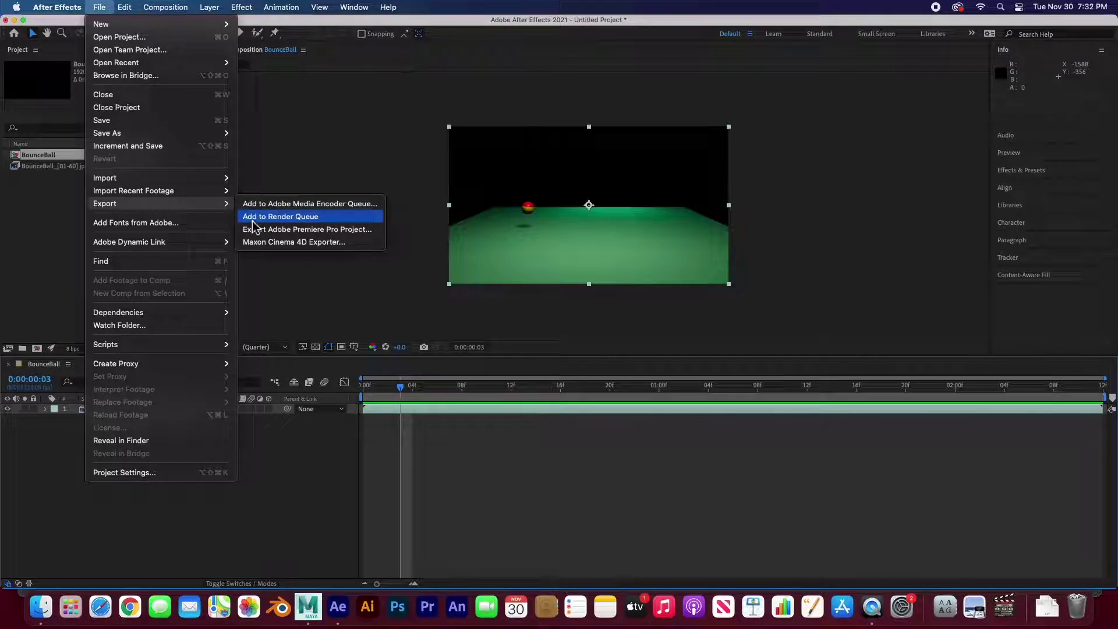
{"action": "left_click", "coordinate": [256, 204]}
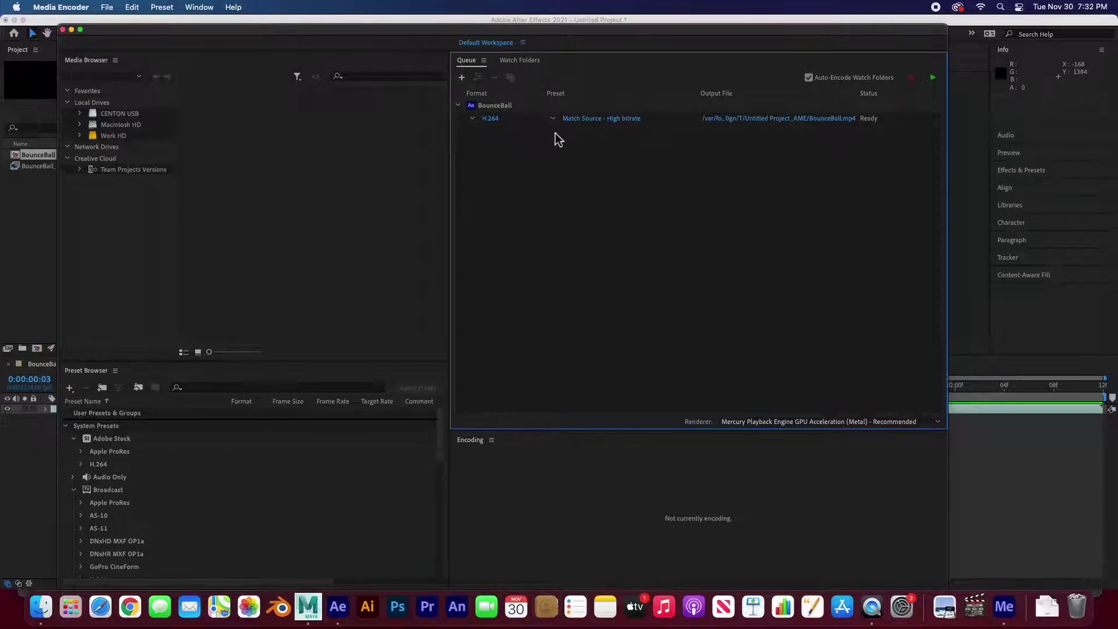
{"action": "left_click", "coordinate": [496, 124]}
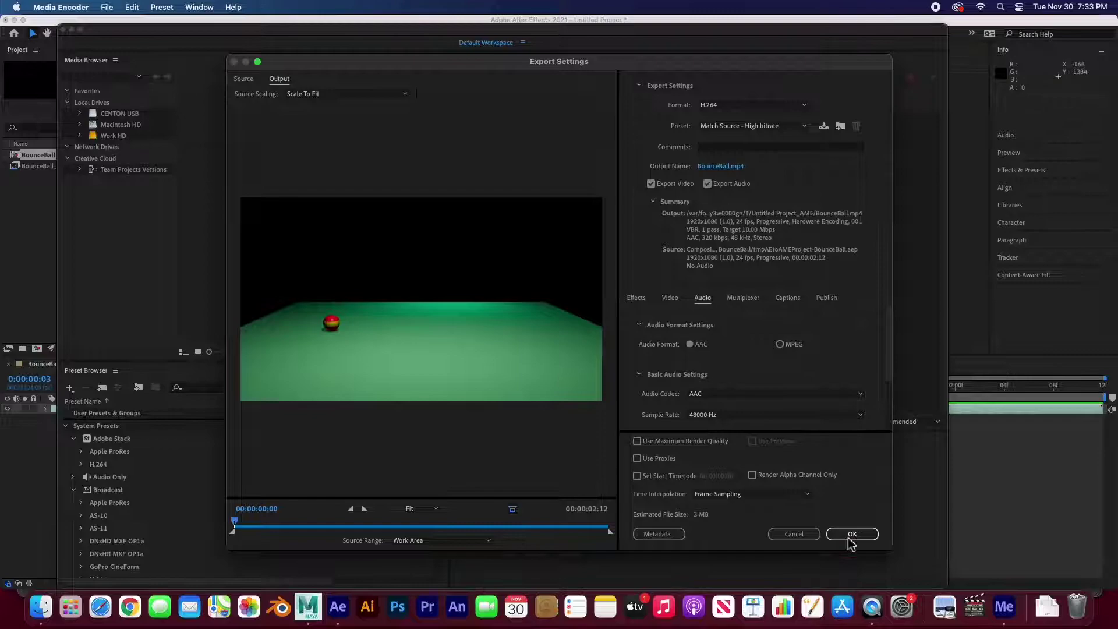
- Point the H.264 job's output to BounceBall.mp4 on the Desktop
{"action": "left_click", "coordinate": [794, 533]}
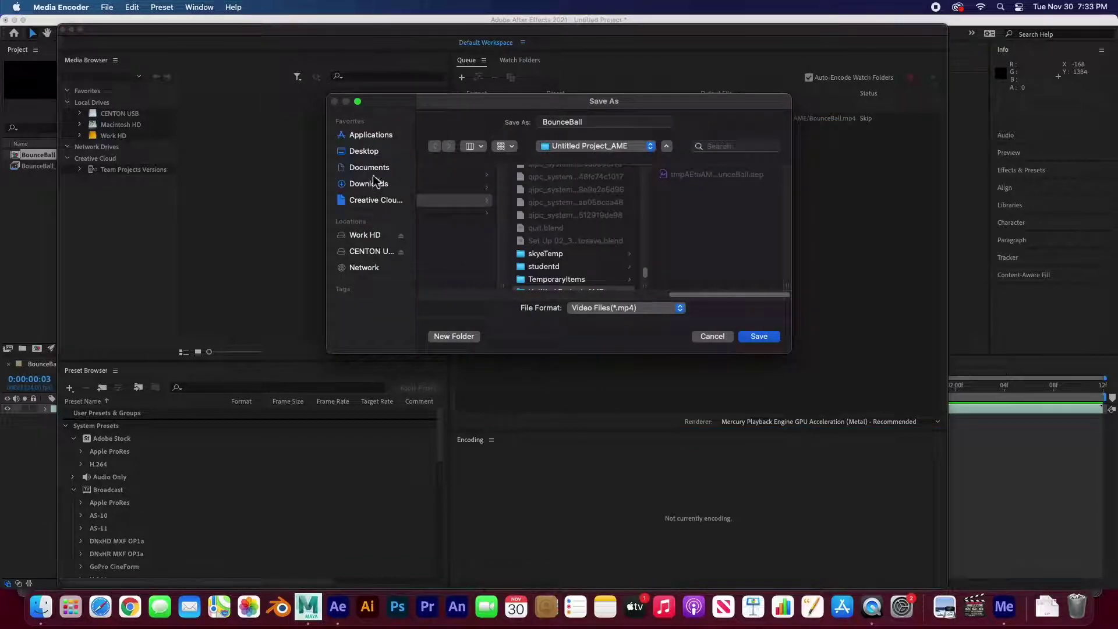
{"action": "left_click", "coordinate": [365, 152]}
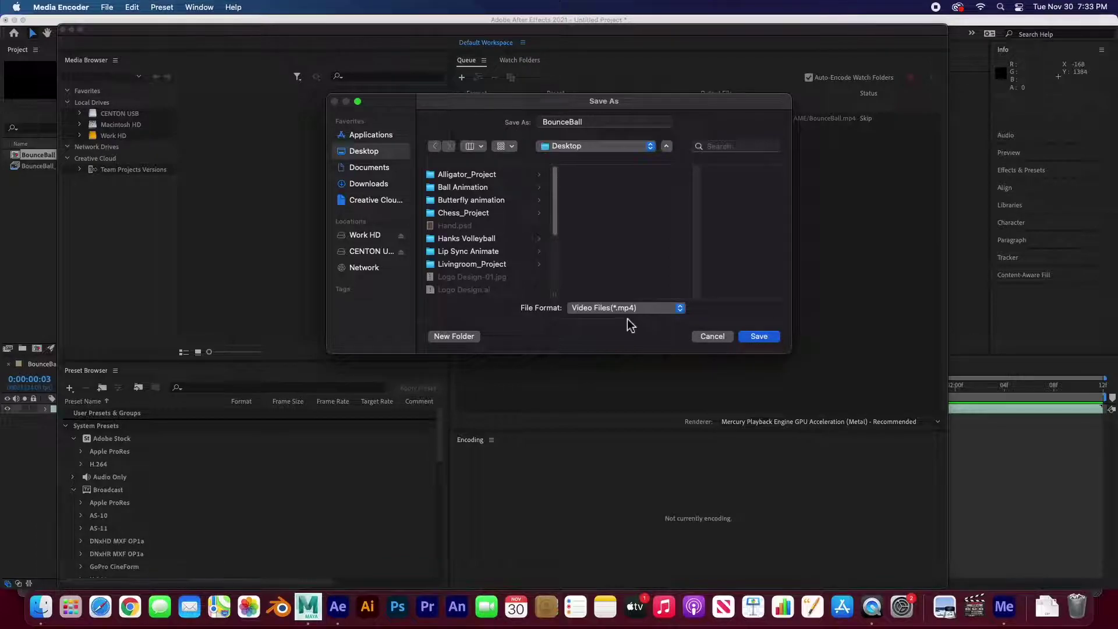
{"action": "left_click", "coordinate": [756, 337]}
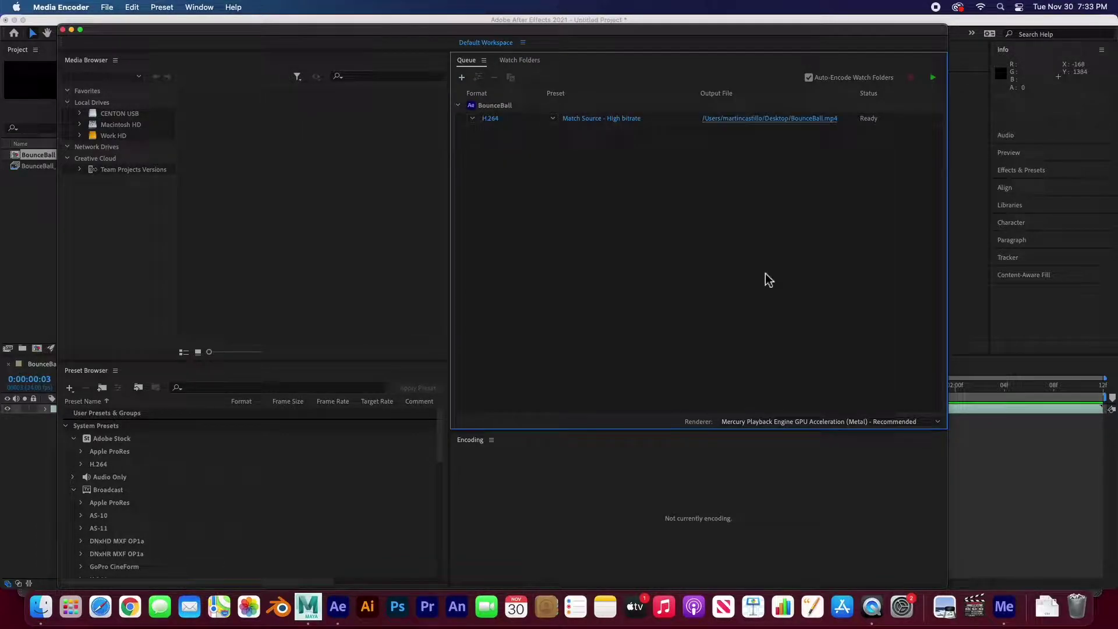
- Encode the queued job to BounceBall.mp4, then close Media Encoder once it finishes
{"action": "left_click", "coordinate": [934, 78]}
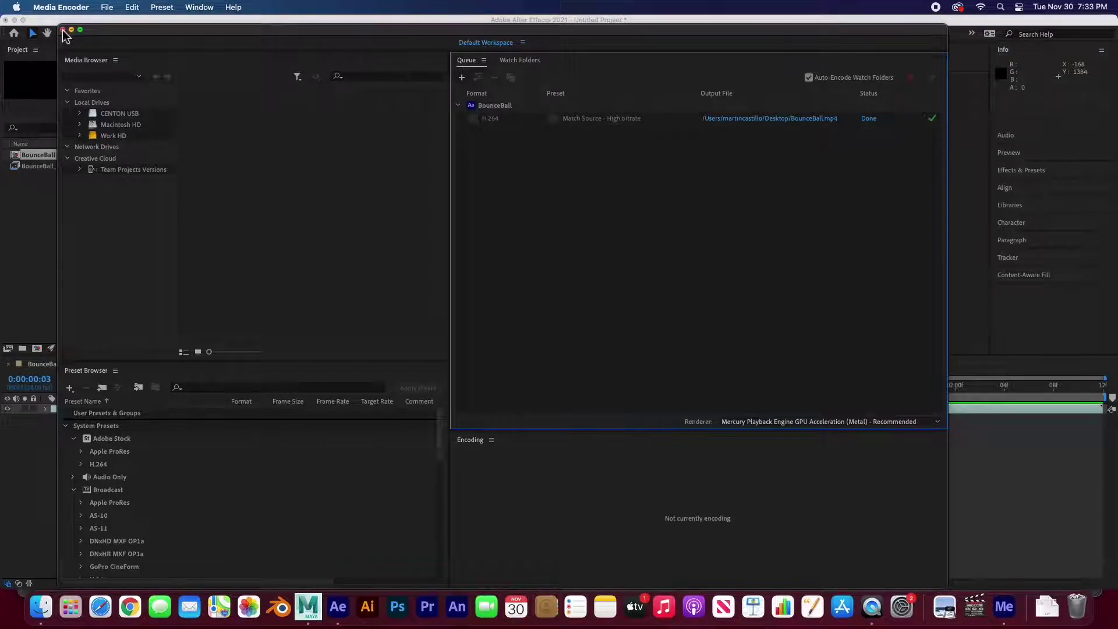
{"action": "left_click", "coordinate": [22, 28]}
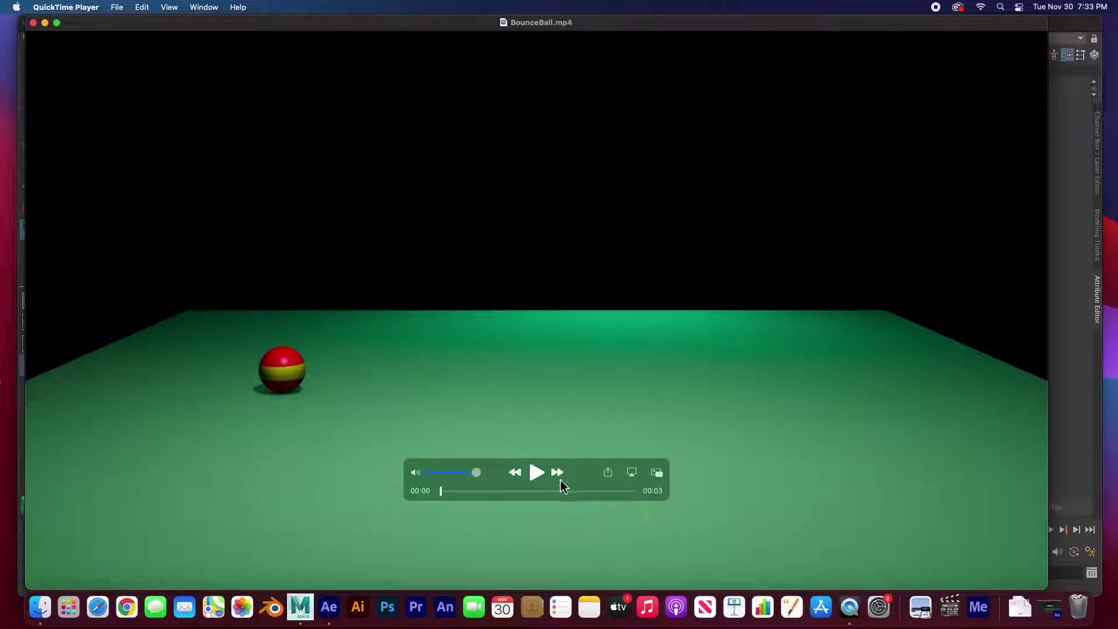
- Play BounceBall.mp4 twice in QuickTime Player, then switch back to Maya
{"action": "left_click", "coordinate": [536, 472]}
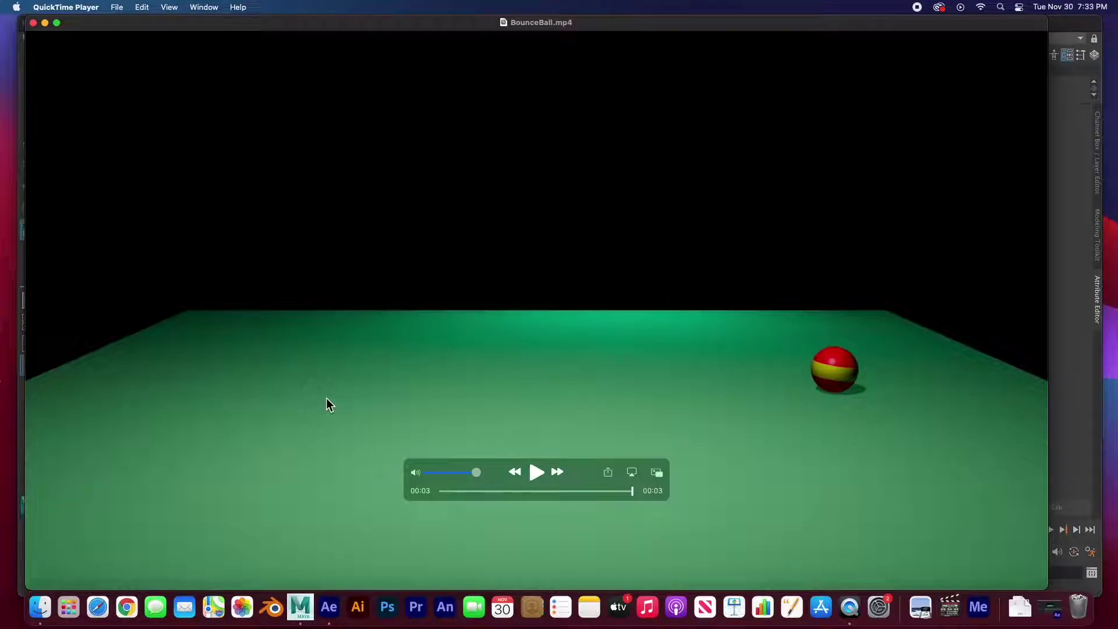
{"action": "left_click", "coordinate": [536, 473]}
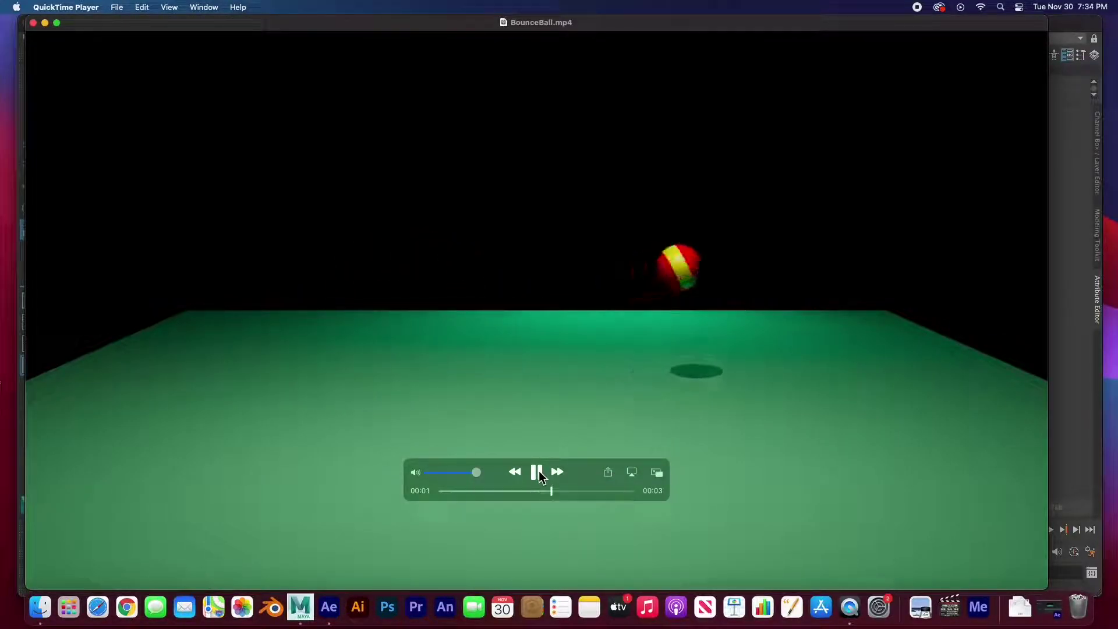
{"action": "key", "text": "super+Tab"}
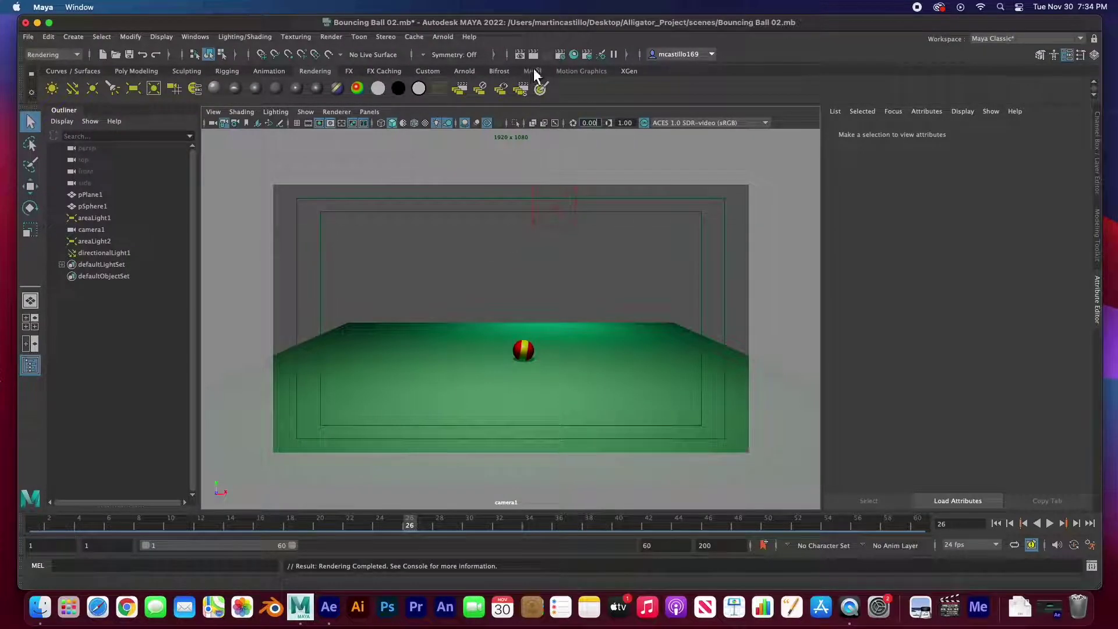
- Reopen Maya's Render Settings to review the frames 1–60 HD 1080 output, browsing menus without choosing anything
{"action": "left_click", "coordinate": [561, 55]}
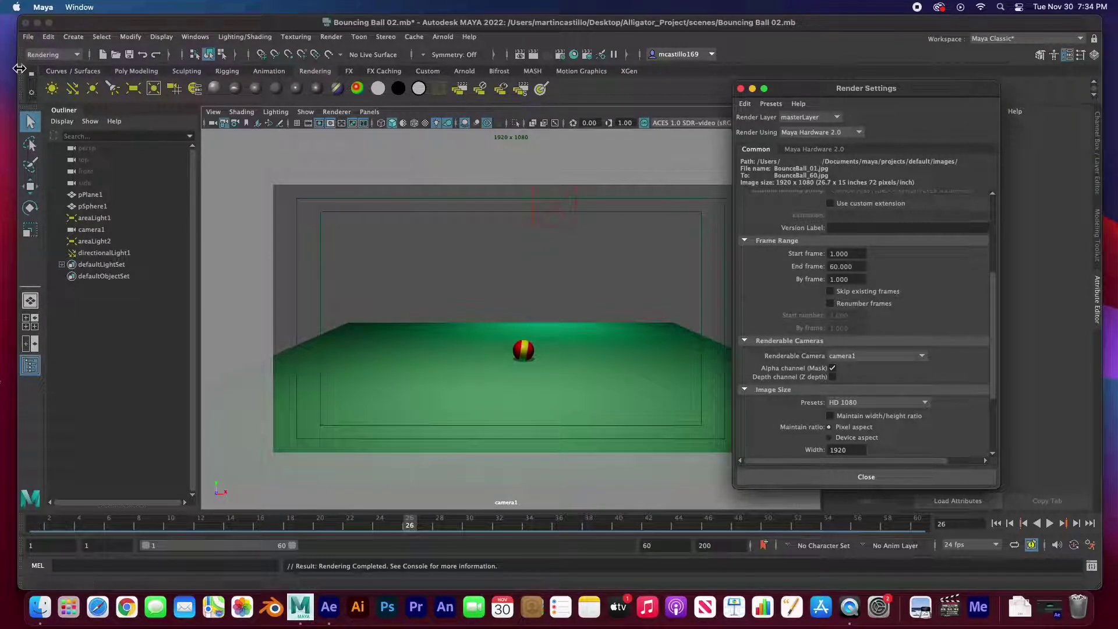
{"action": "left_click", "coordinate": [28, 41]}
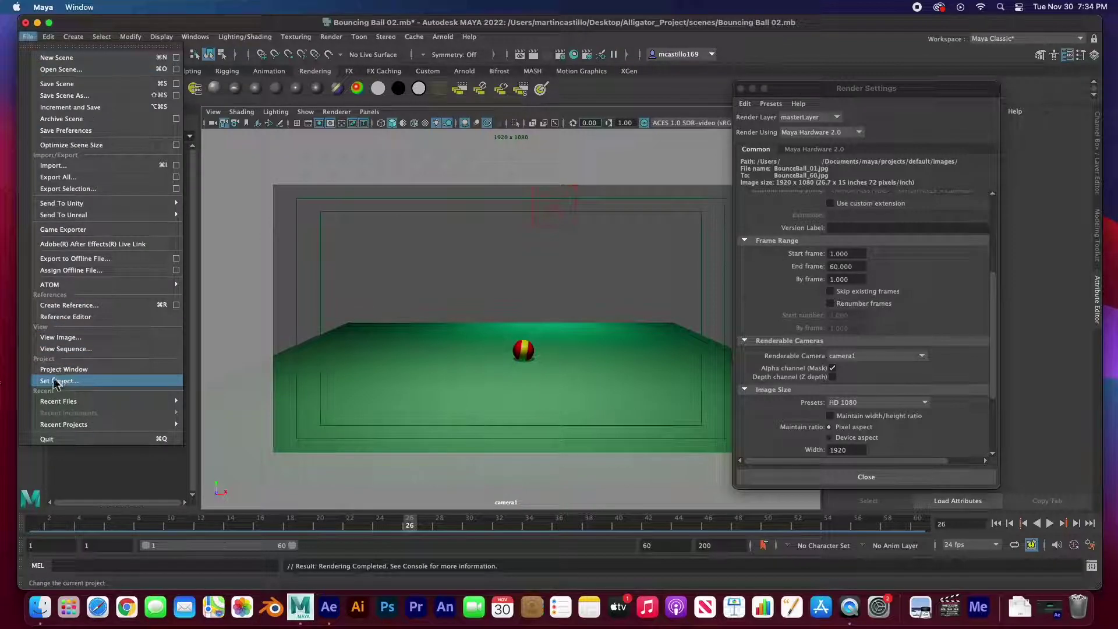
{"action": "mouse_move", "coordinate": [73, 37]}
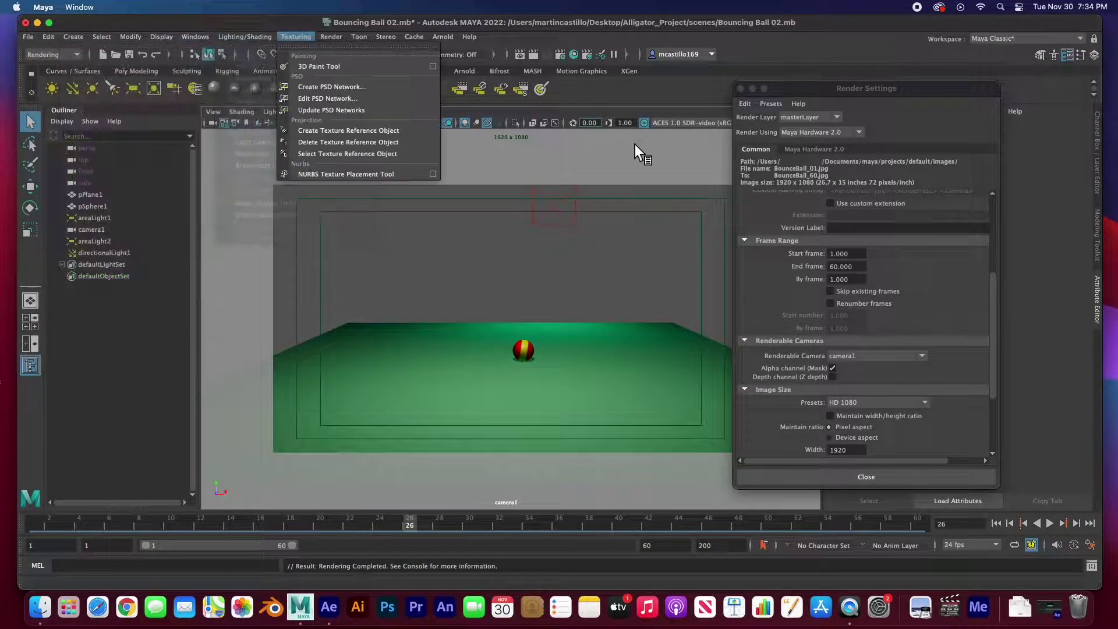
{"action": "mouse_move", "coordinate": [469, 37]}
{"action": "left_click", "coordinate": [504, 46]}
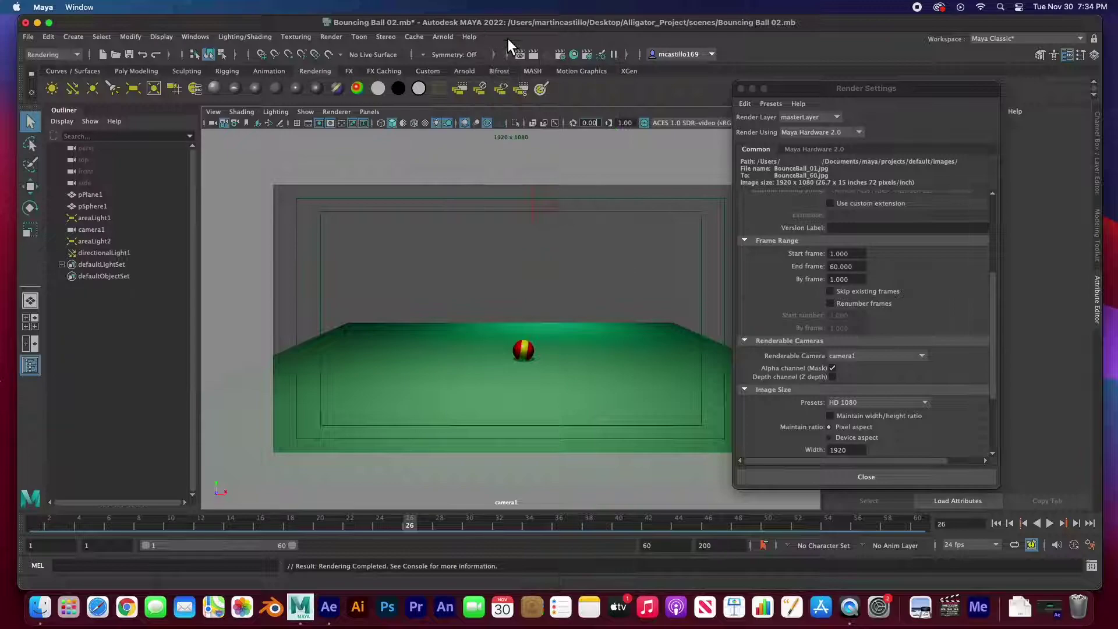